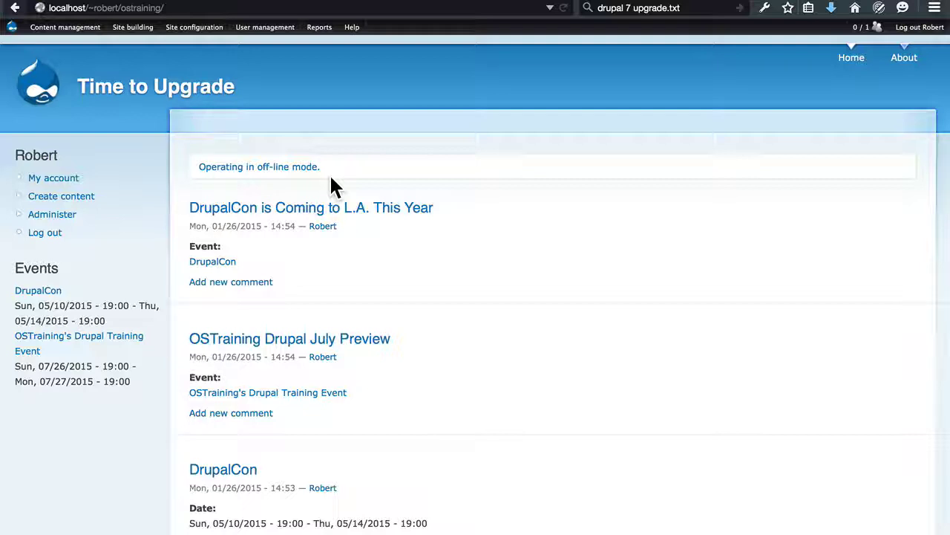
# Step: Check the site's status report, and review the available updates report for Drupal core and the installed modules
pyautogui.moveTo(321, 29)
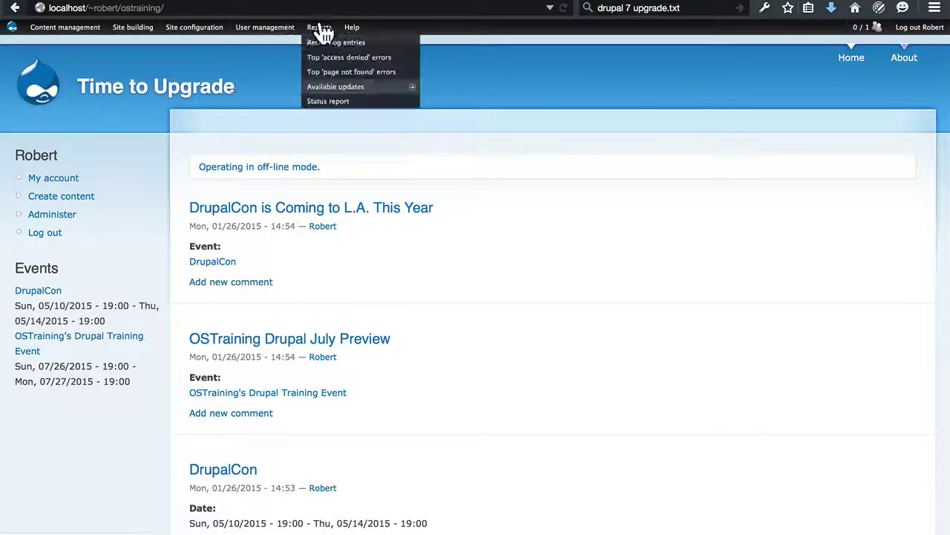
pyautogui.click(325, 102)
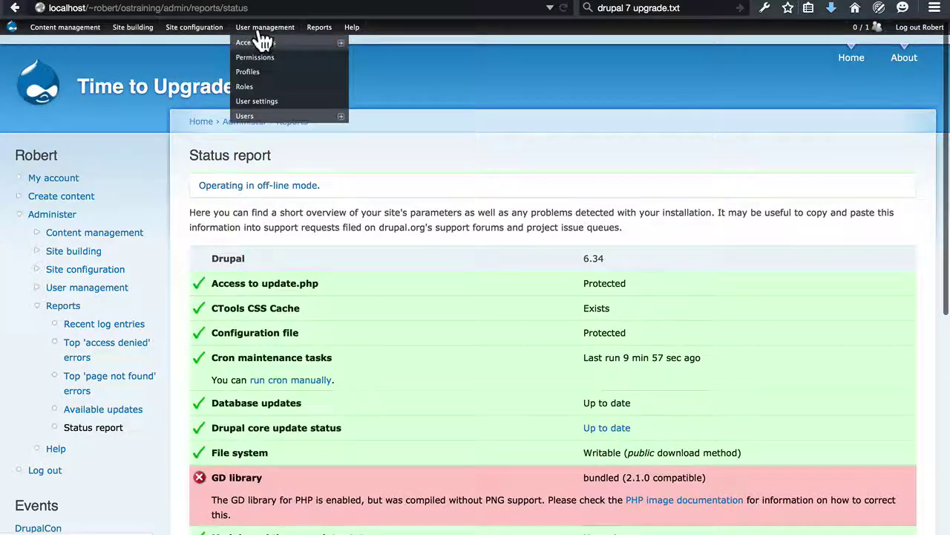
pyautogui.moveTo(318, 33)
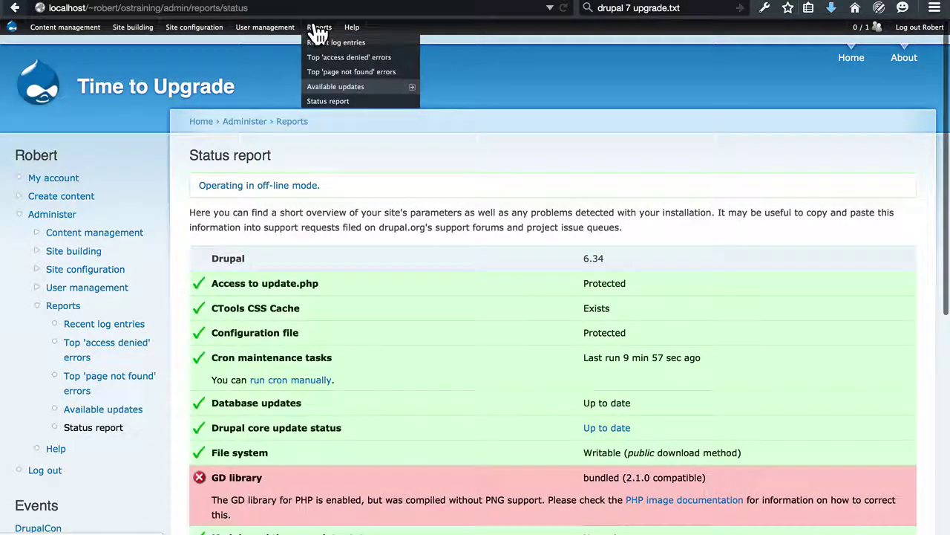
pyautogui.click(335, 87)
pyautogui.scroll(-8, 591, 272)
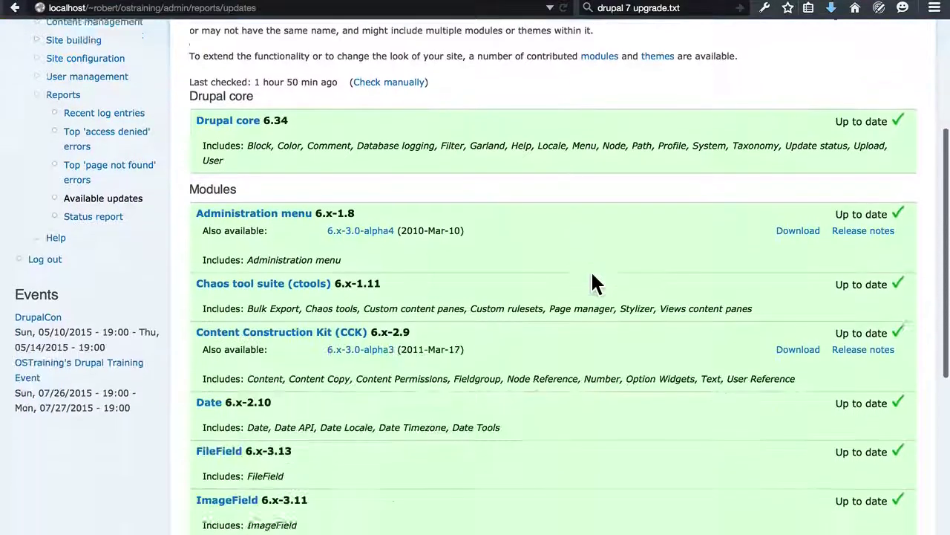
pyautogui.scroll(10, 593, 277)
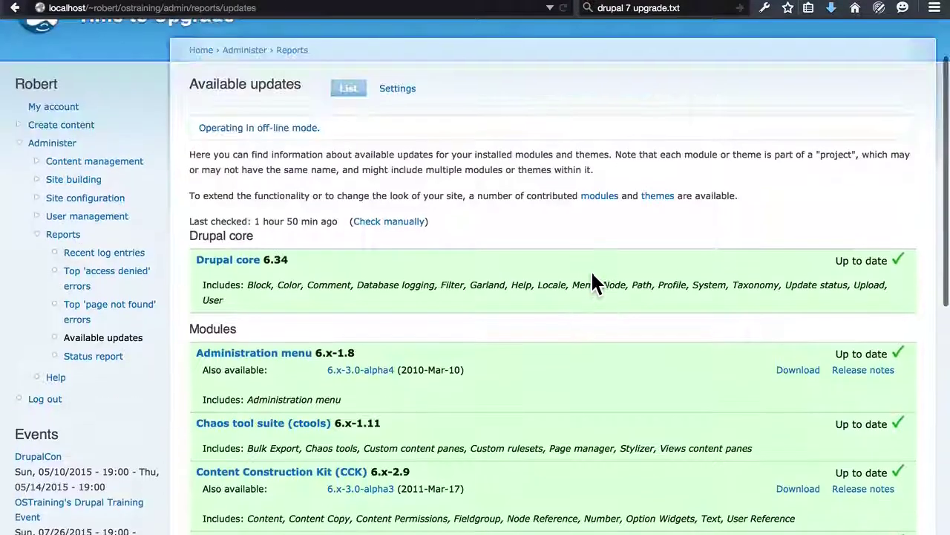
# Step: Switch to the Drupal 7 upgrade instructions, read the step on disabling non-core modules, and return to the browser
pyautogui.press('super+Tab')
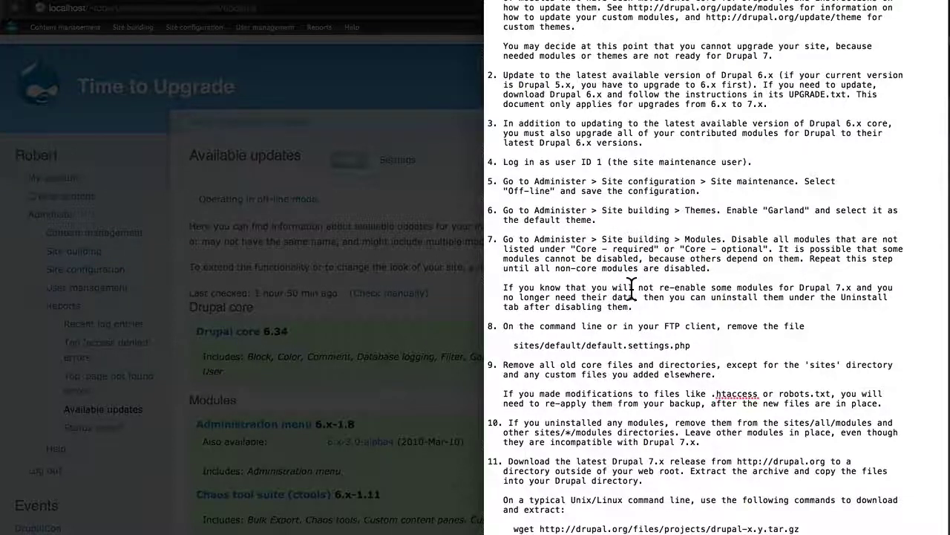
pyautogui.click(470, 259)
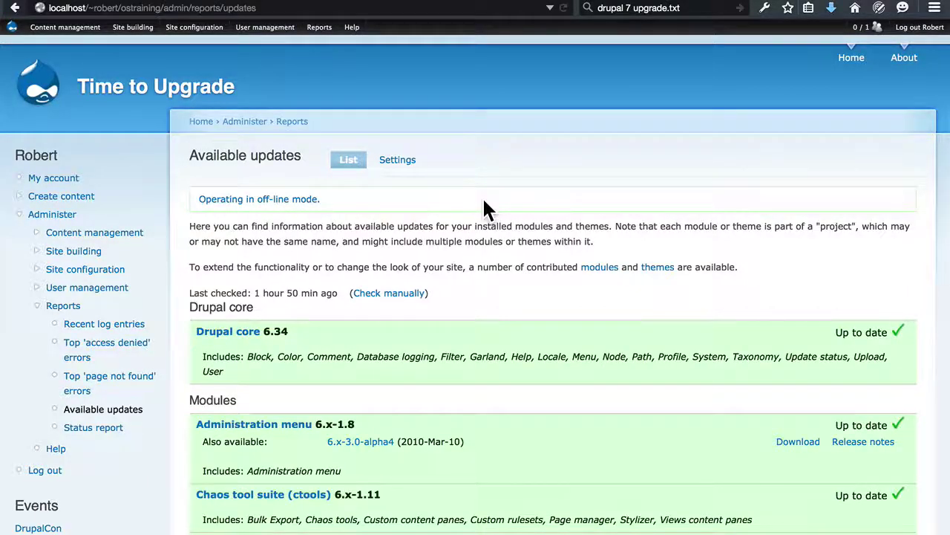
# Step: Open the site's Modules list and look through its contributed and core sections
pyautogui.moveTo(134, 30)
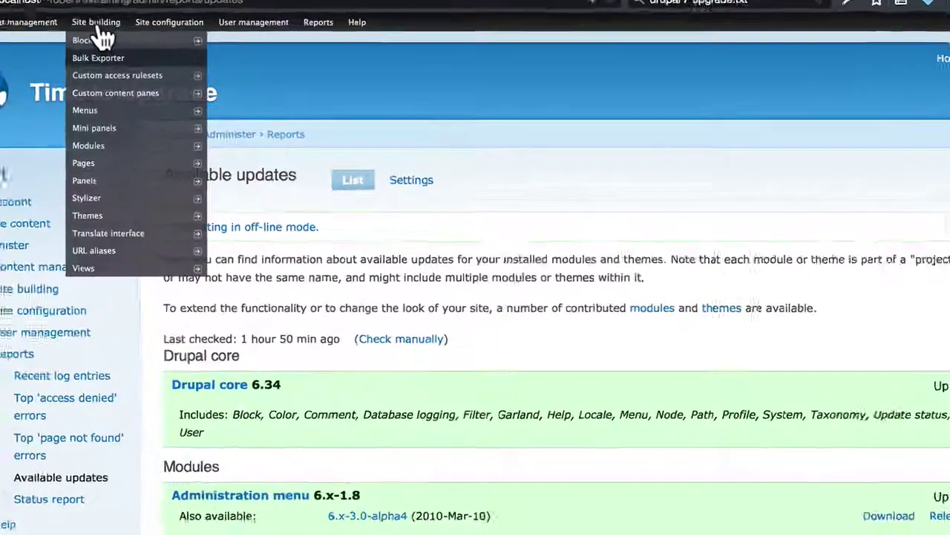
pyautogui.moveTo(108, 149)
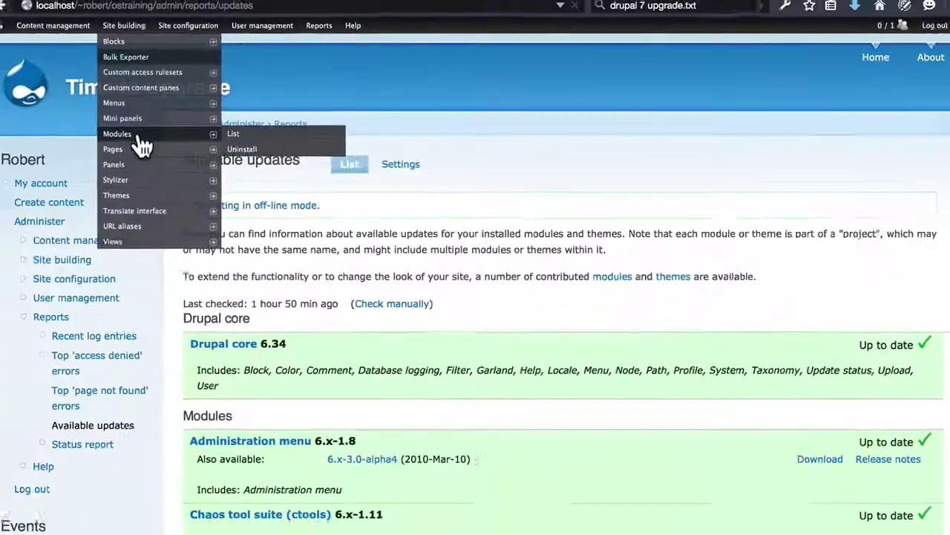
pyautogui.click(56, 178)
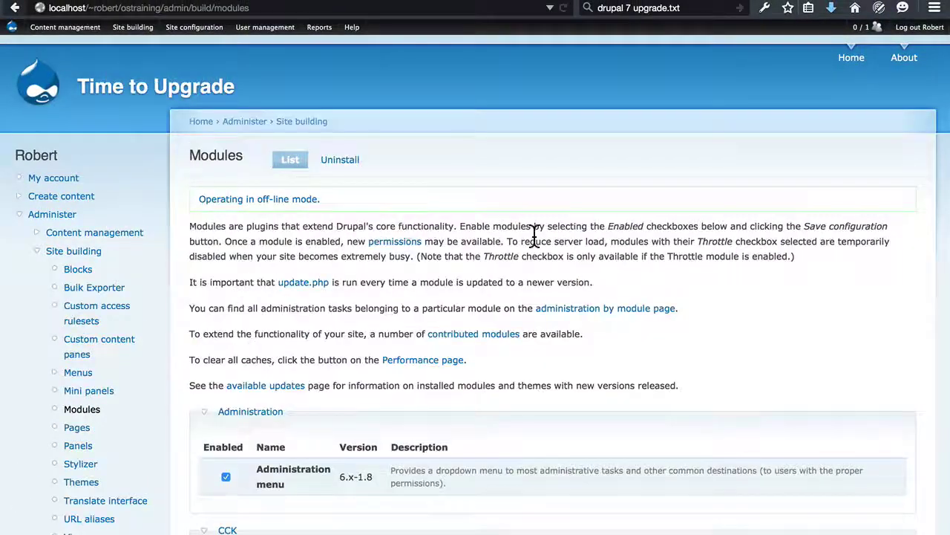
pyautogui.scroll(-20, 534, 234)
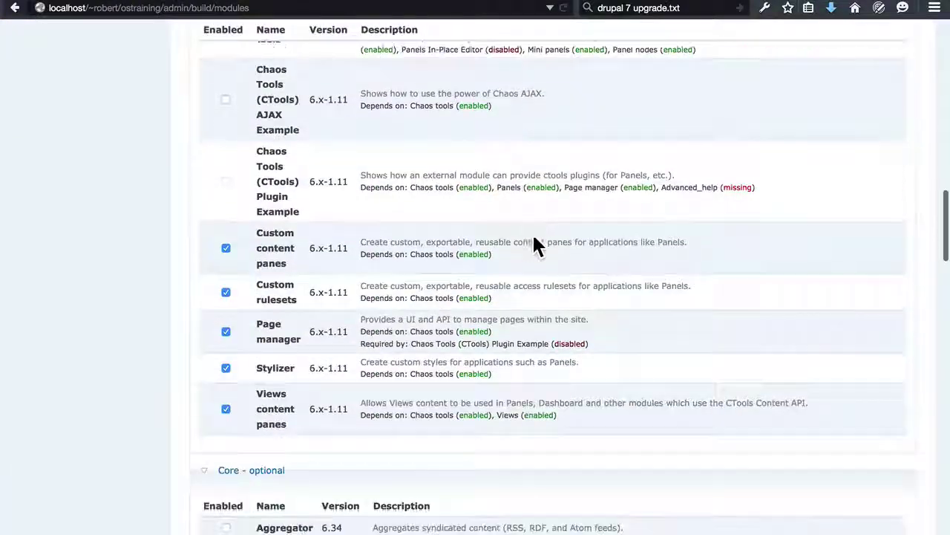
pyautogui.scroll(-10, 532, 231)
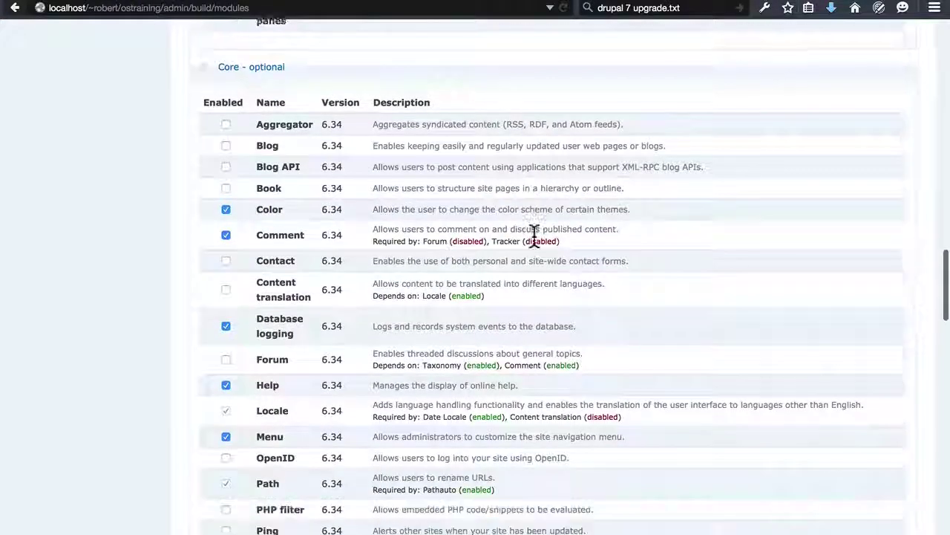
pyautogui.scroll(-10, 533, 234)
pyautogui.scroll(8, 534, 238)
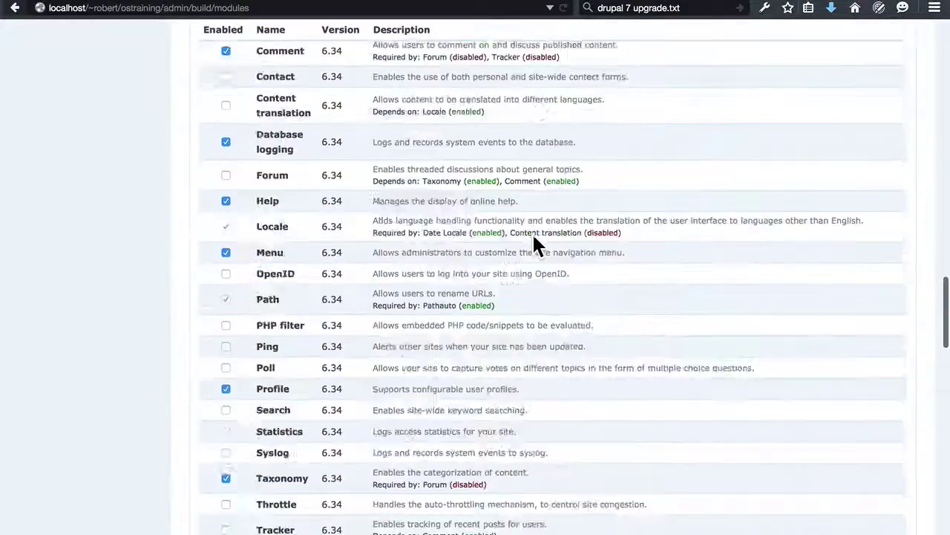
pyautogui.scroll(20, 531, 232)
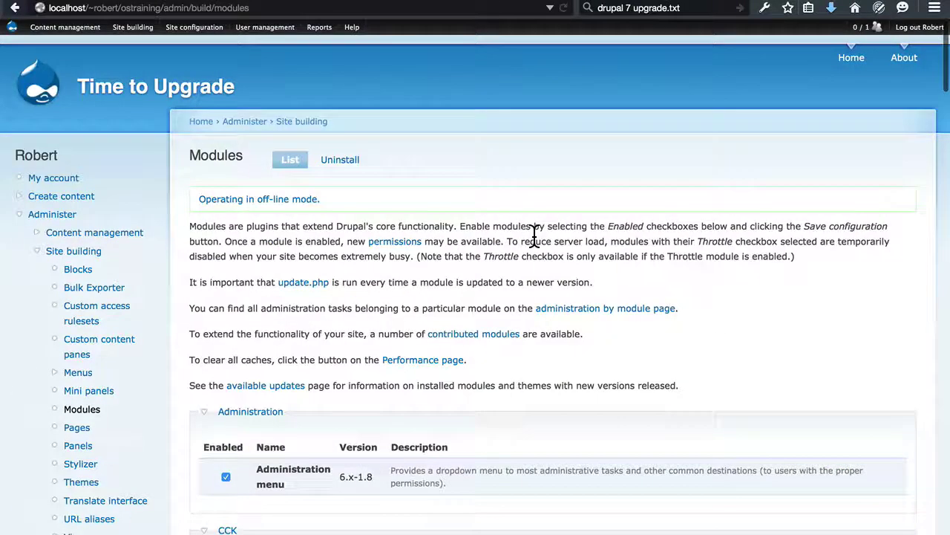
# Step: Deselect Administration menu and, under CCK, Content Copy, Content Permissions, Fieldgroup, ImageField, Node Reference, Number and User Reference
pyautogui.scroll(-5, 552, 170)
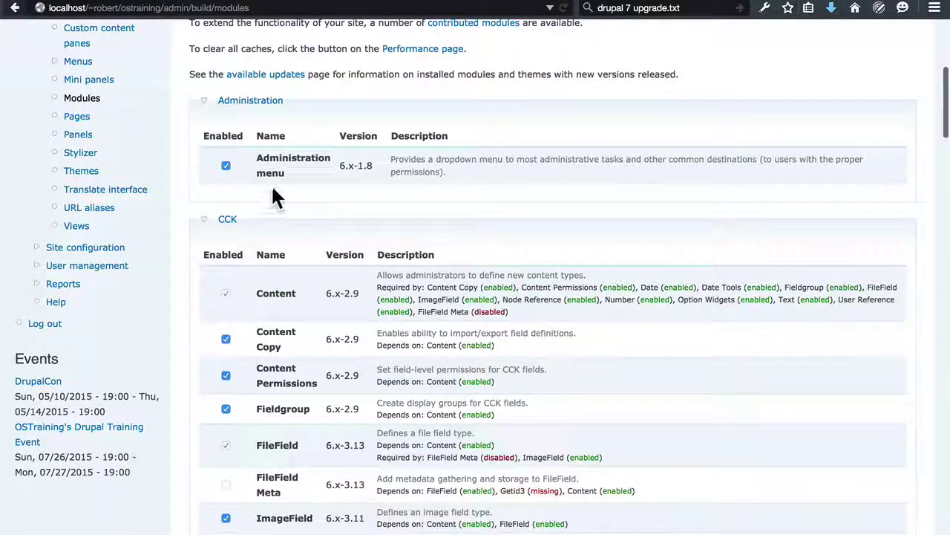
pyautogui.scroll(-4, 306, 201)
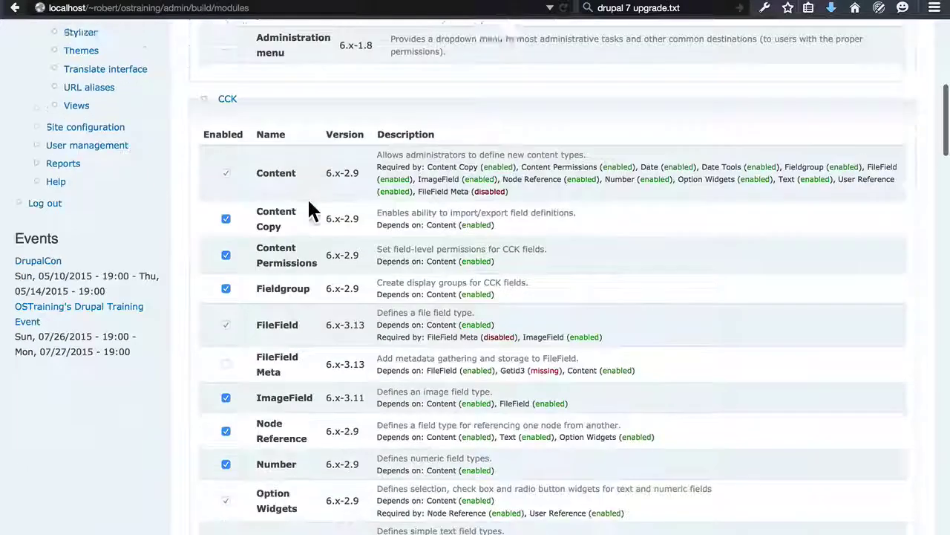
pyautogui.click(225, 178)
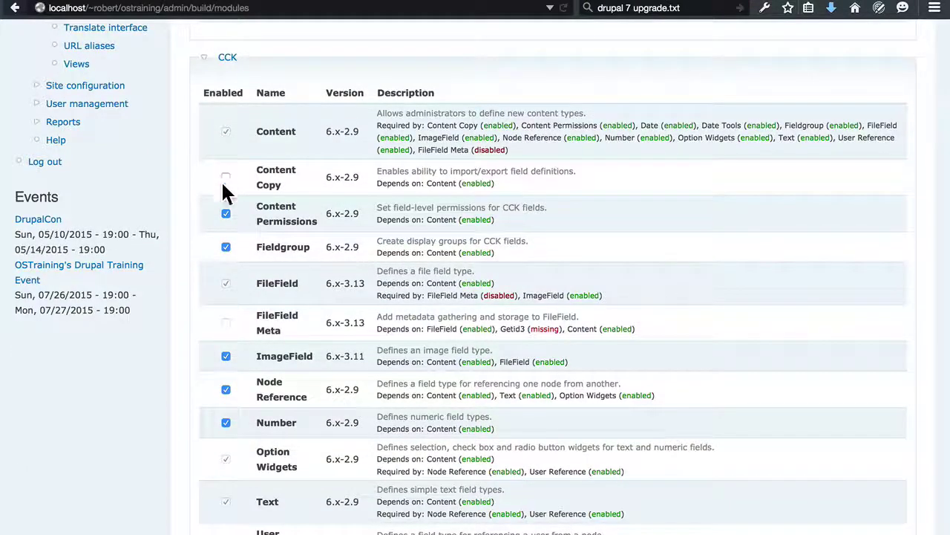
pyautogui.click(225, 213)
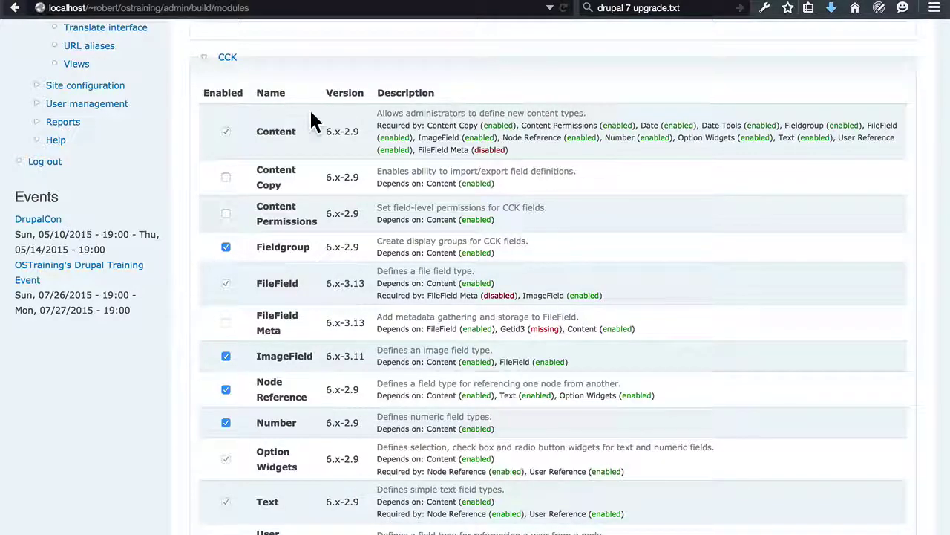
pyautogui.click(226, 247)
pyautogui.scroll(-2, 280, 247)
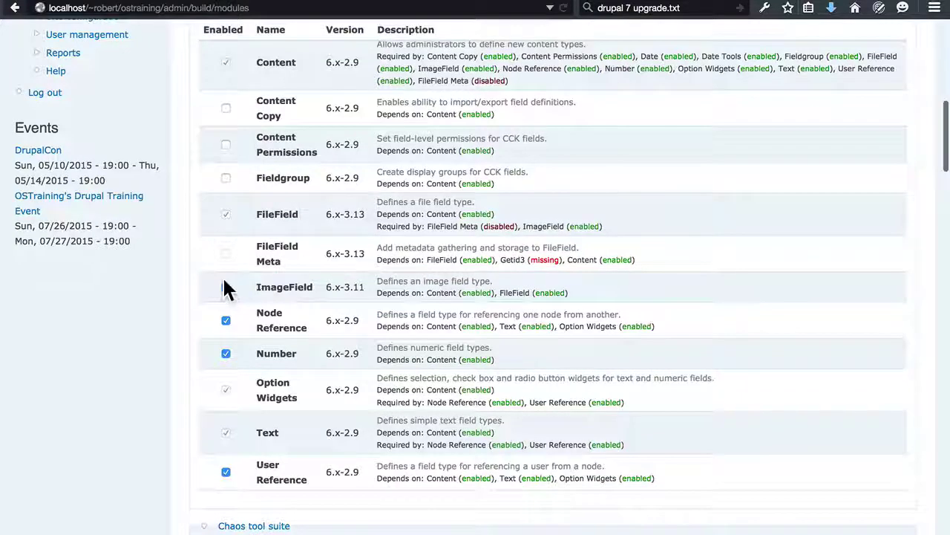
pyautogui.click(226, 321)
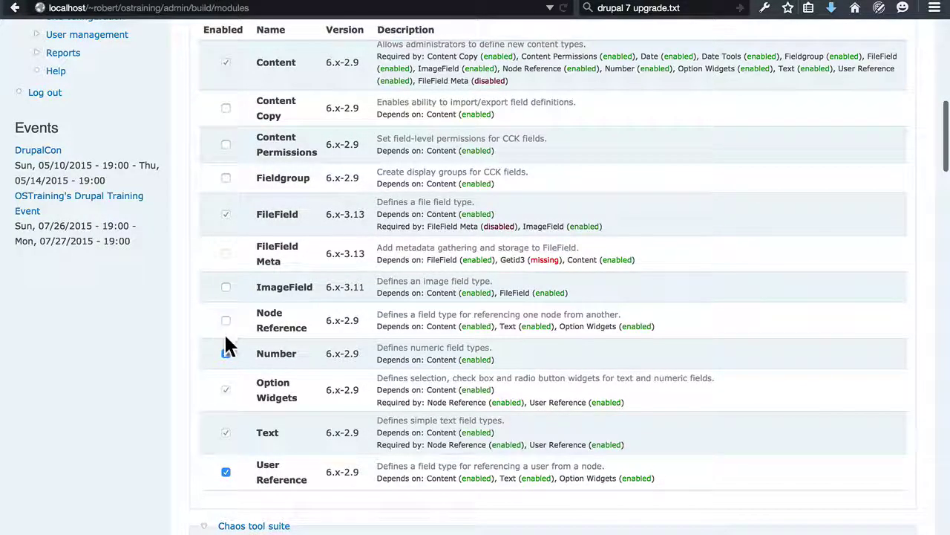
pyautogui.click(226, 355)
pyautogui.click(226, 471)
# Step: Under Chaos tool suite, deselect Bulk Export, Custom content panes, Custom rulesets, Page manager, Stylizer and Views content panes
pyautogui.scroll(-5, 283, 323)
pyautogui.click(227, 348)
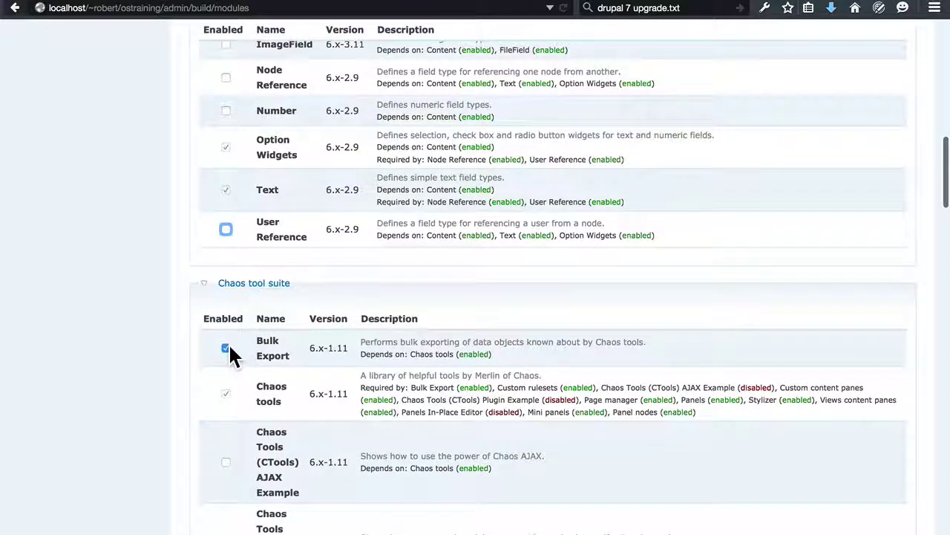
pyautogui.scroll(-5, 288, 355)
pyautogui.scroll(-2, 284, 345)
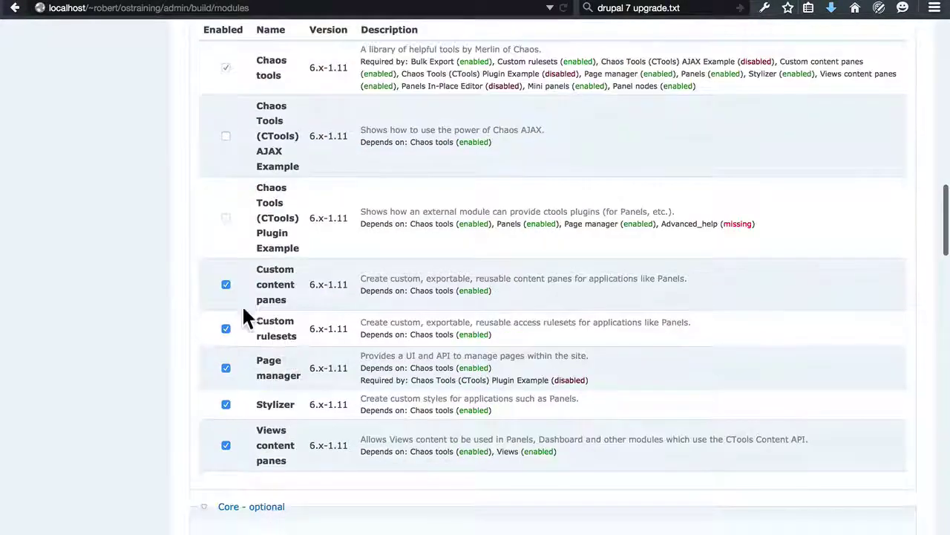
pyautogui.click(226, 285)
pyautogui.click(226, 329)
pyautogui.click(226, 368)
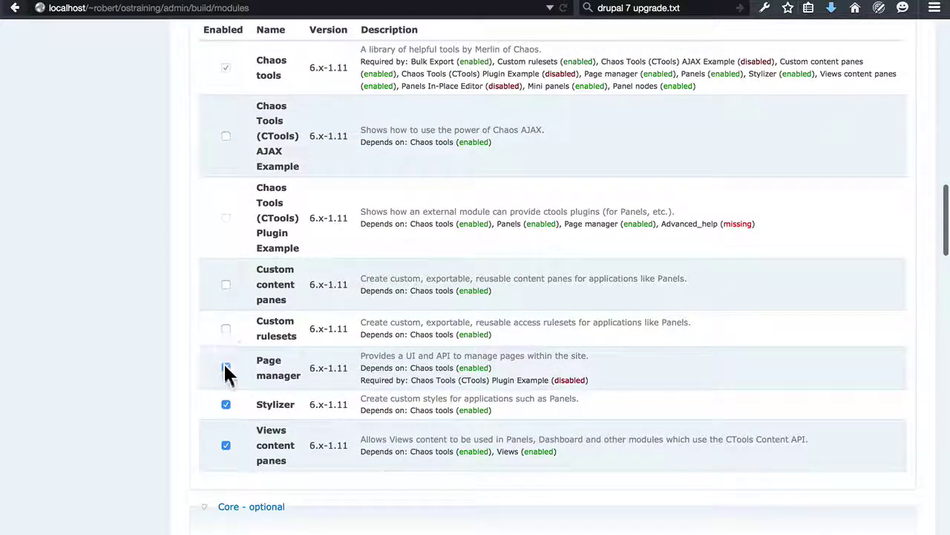
pyautogui.click(226, 404)
pyautogui.click(226, 445)
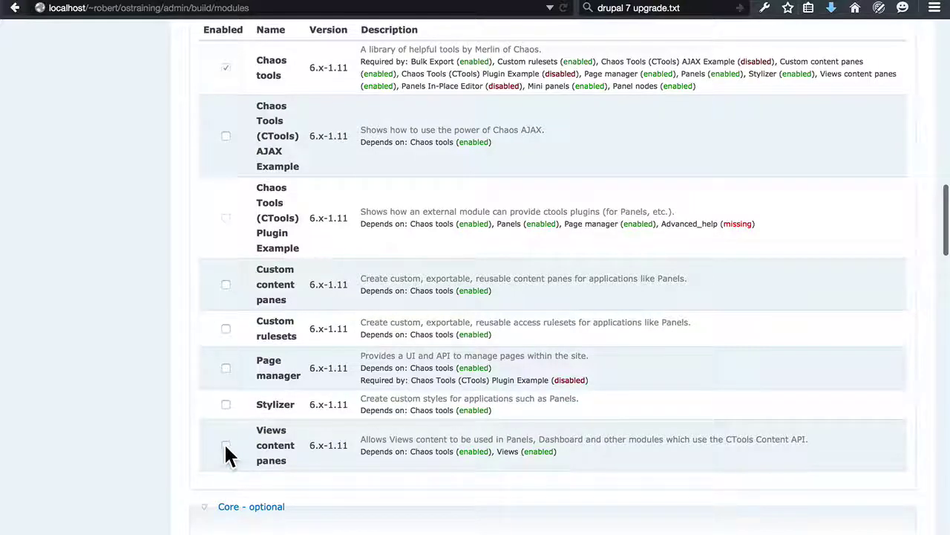
# Step: Leave the core modules as they are and deselect Date Locale and Date Tools under Date/Time
pyautogui.scroll(-7, 306, 348)
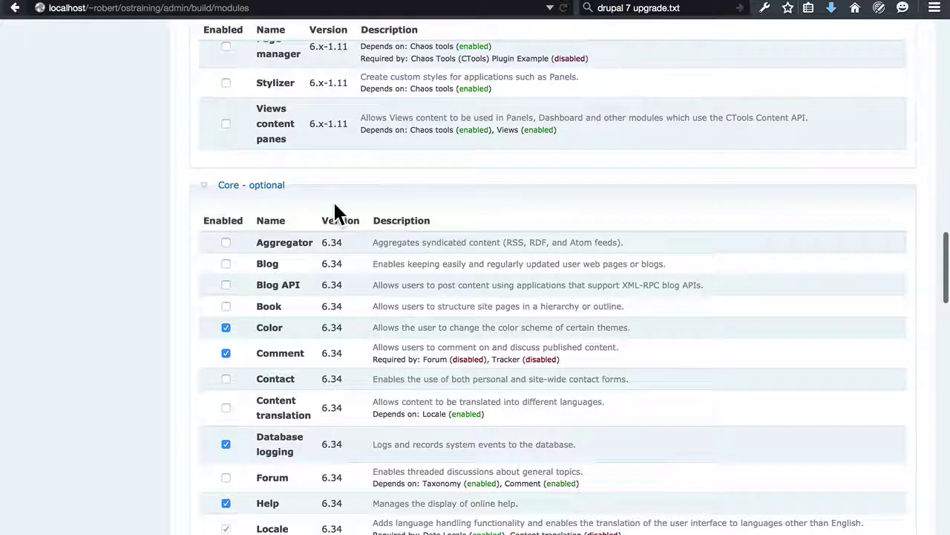
pyautogui.scroll(-15, 334, 206)
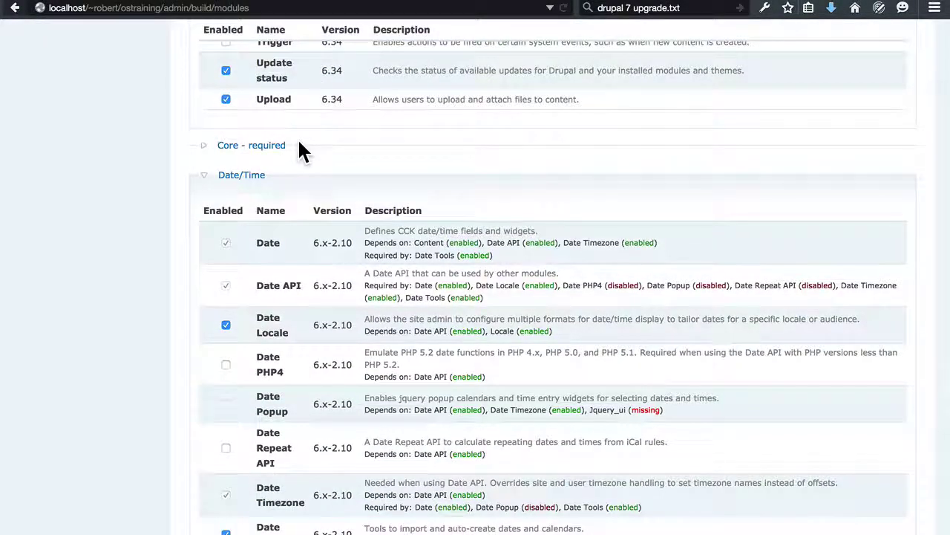
pyautogui.click(227, 326)
pyautogui.scroll(-5, 279, 315)
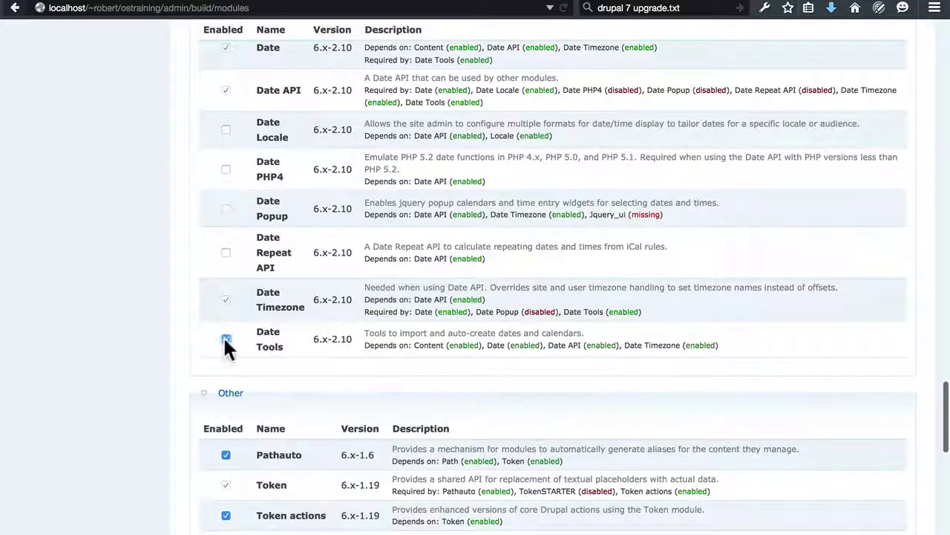
pyautogui.click(225, 338)
# Step: Deselect the Pathauto and Token actions modules in the Other section
pyautogui.scroll(-6, 339, 205)
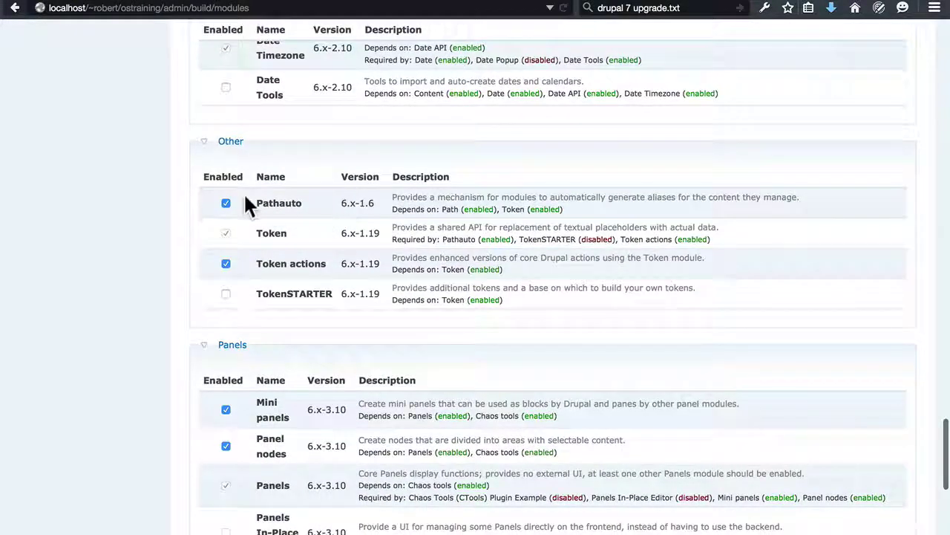
pyautogui.click(226, 204)
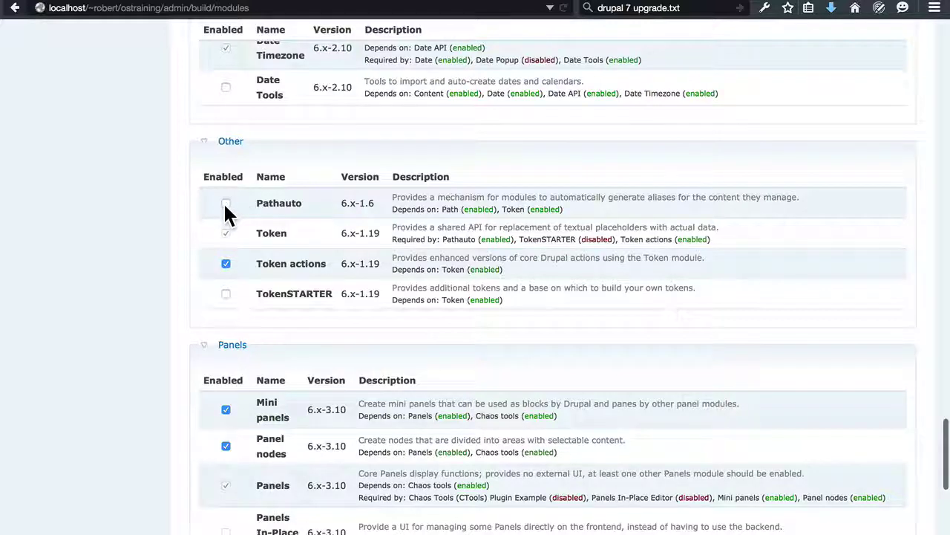
pyautogui.click(226, 265)
# Step: Deselect the Mini panels and Panel nodes modules in the Panels section
pyautogui.scroll(-5, 230, 269)
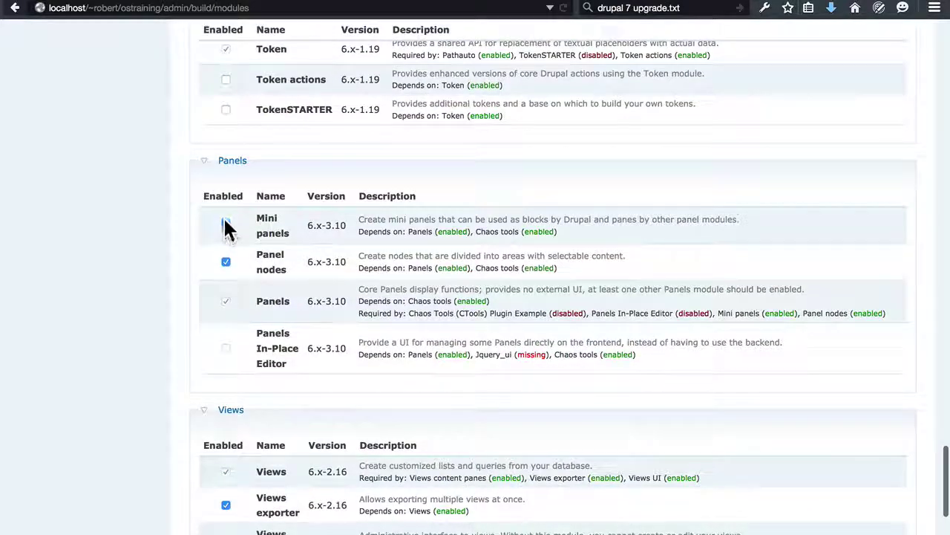
pyautogui.click(226, 226)
pyautogui.click(225, 226)
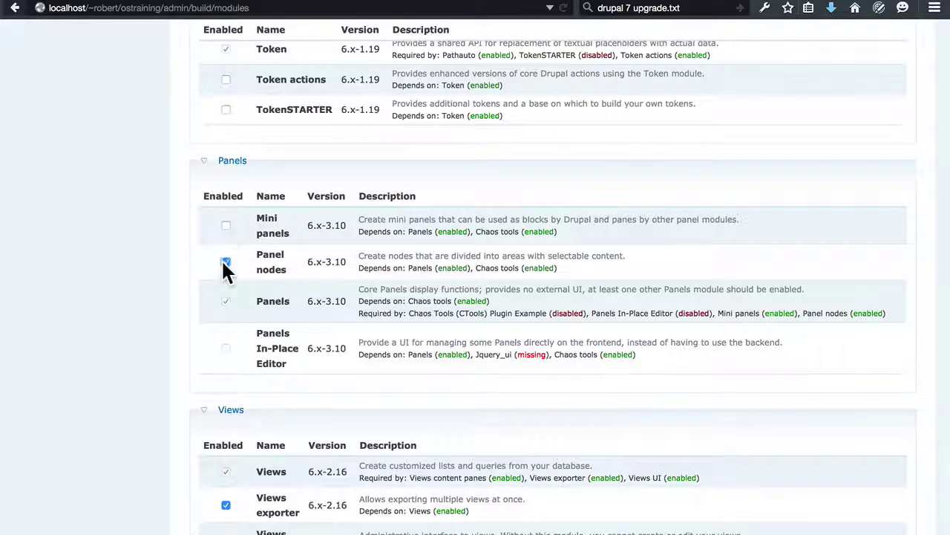
pyautogui.click(225, 261)
# Step: Deselect Views exporter and Views UI in the Views section, and save the module configuration
pyautogui.scroll(-5, 329, 194)
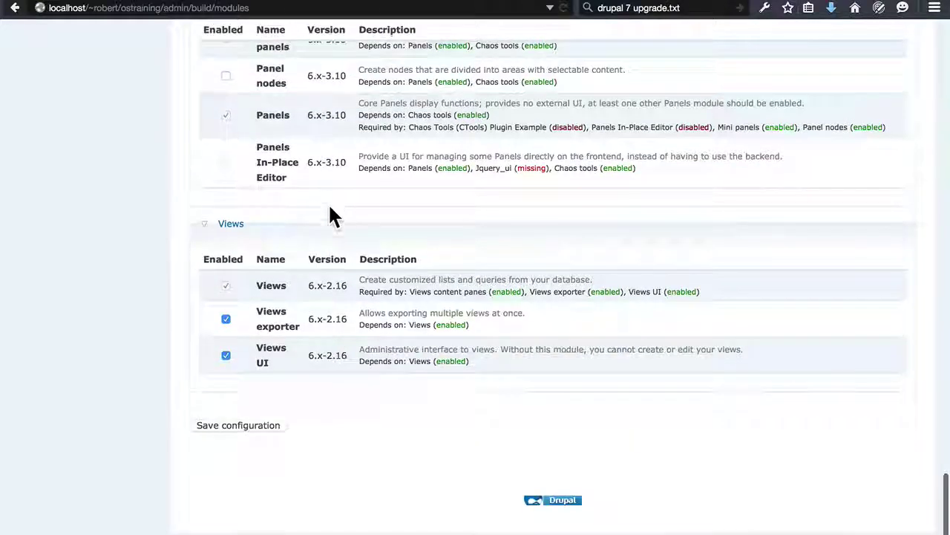
pyautogui.click(225, 319)
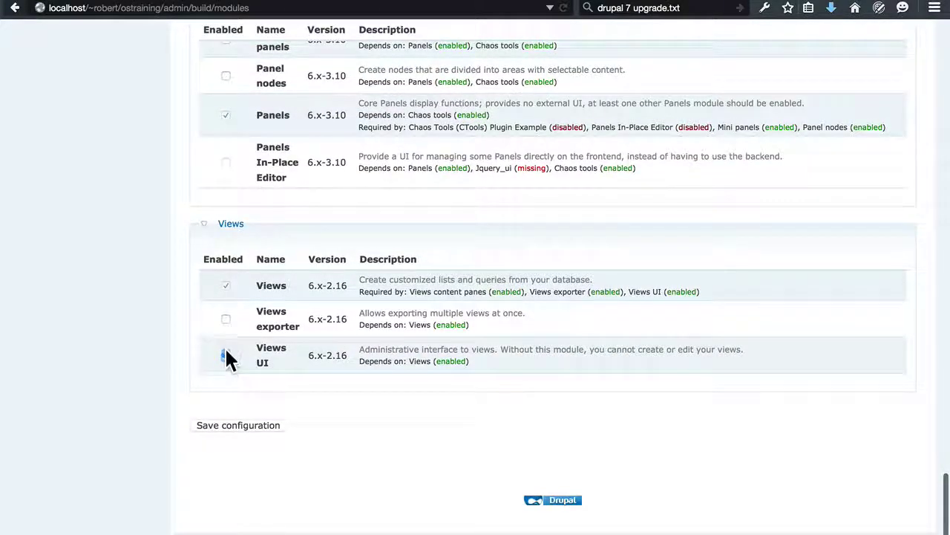
pyautogui.click(226, 355)
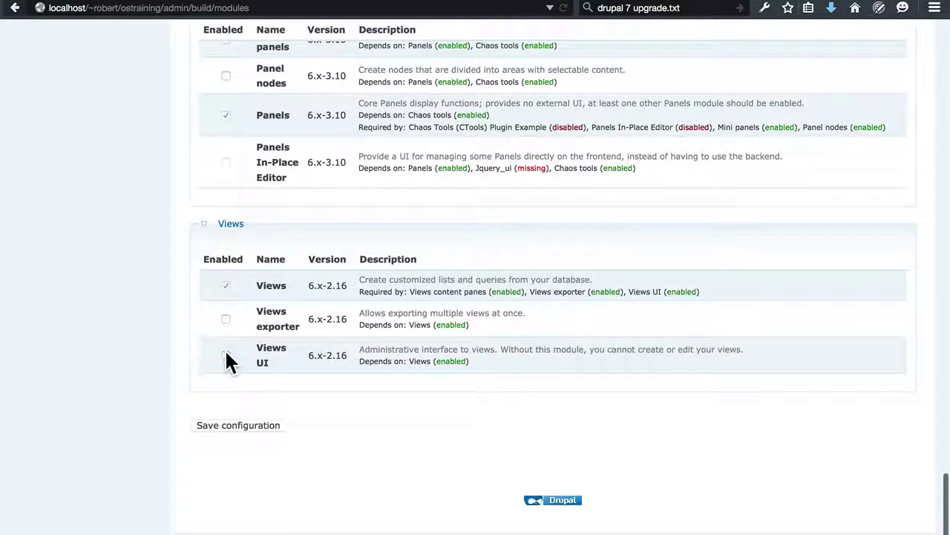
pyautogui.click(238, 426)
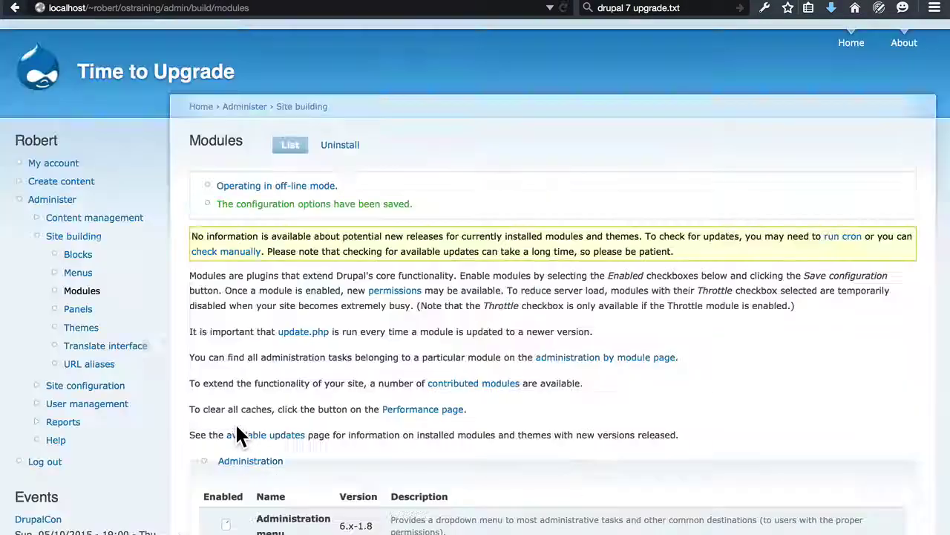
# Step: Deselect the FileField, Option Widgets and Text modules in the CCK section
pyautogui.scroll(-4, 284, 312)
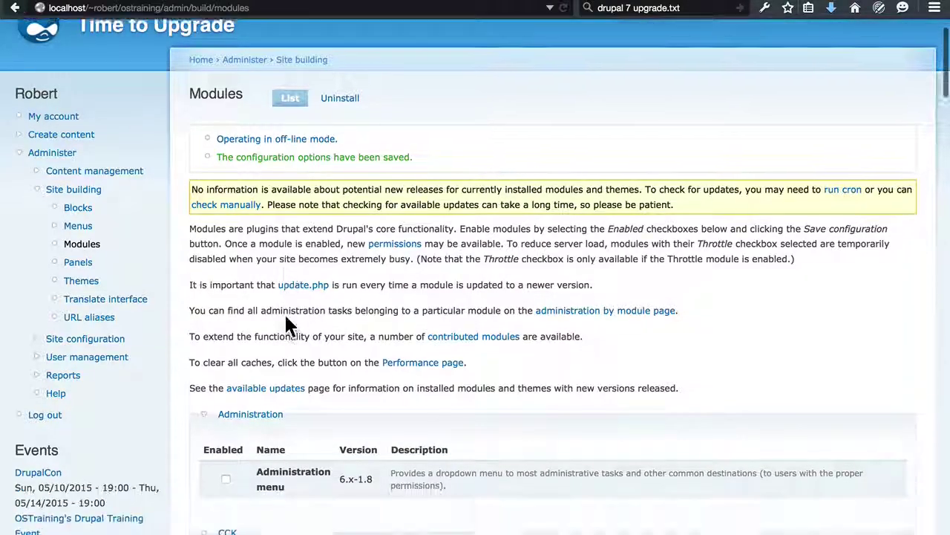
pyautogui.scroll(-6, 286, 315)
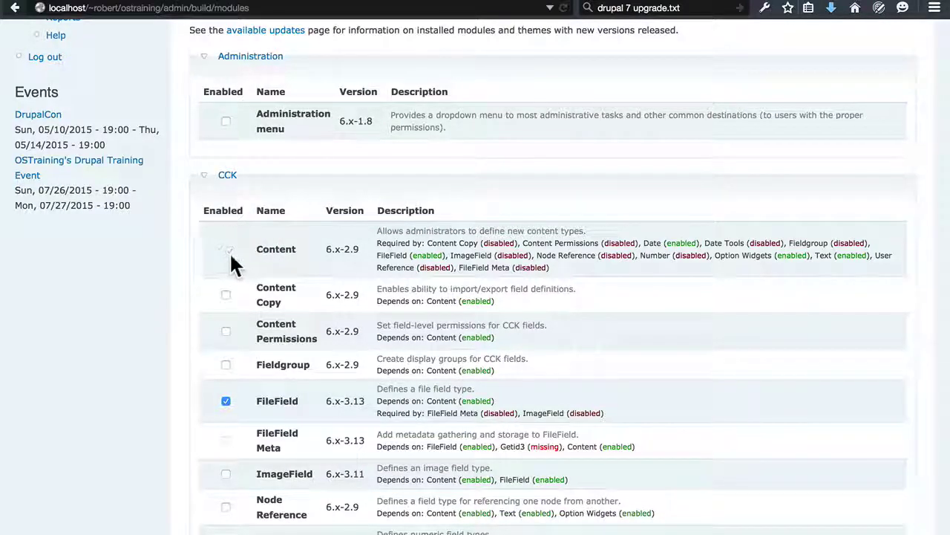
pyautogui.scroll(-2, 289, 262)
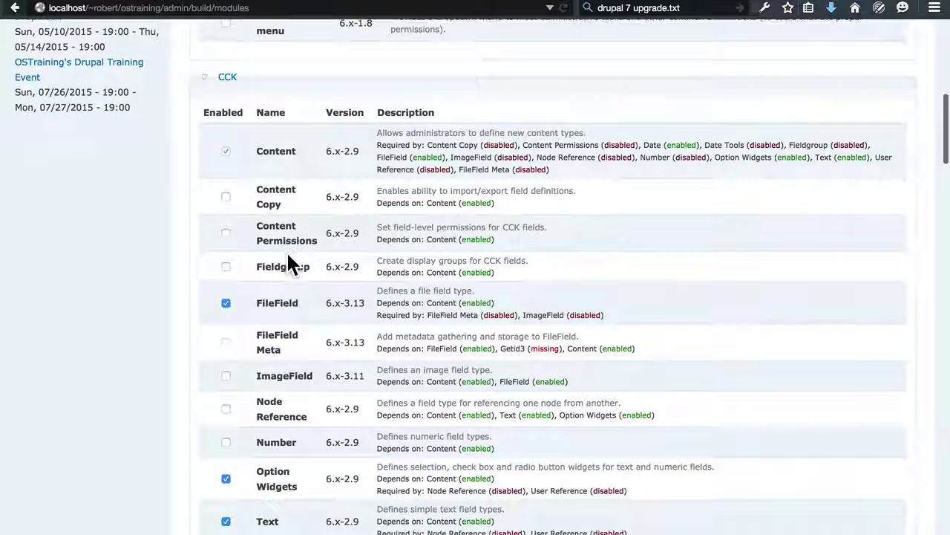
pyautogui.click(227, 304)
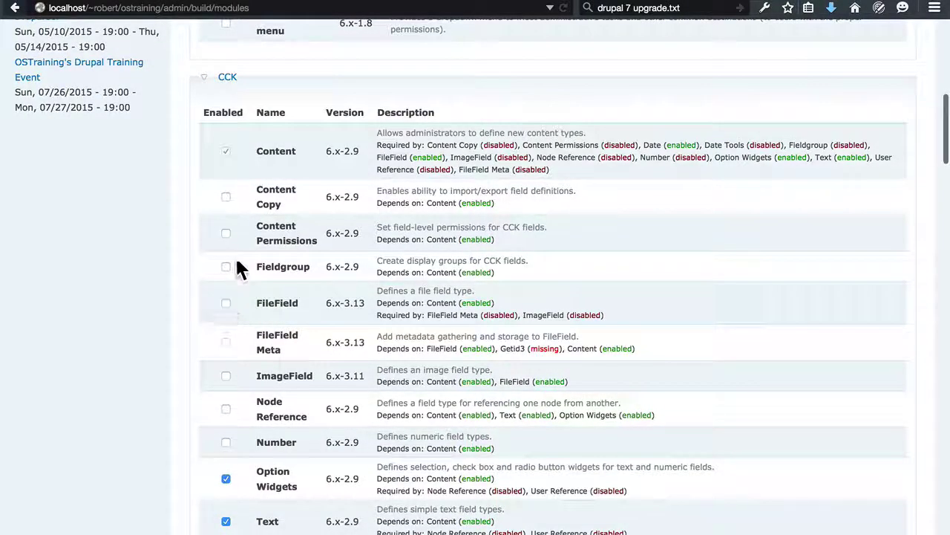
pyautogui.scroll(-4, 238, 265)
pyautogui.click(226, 272)
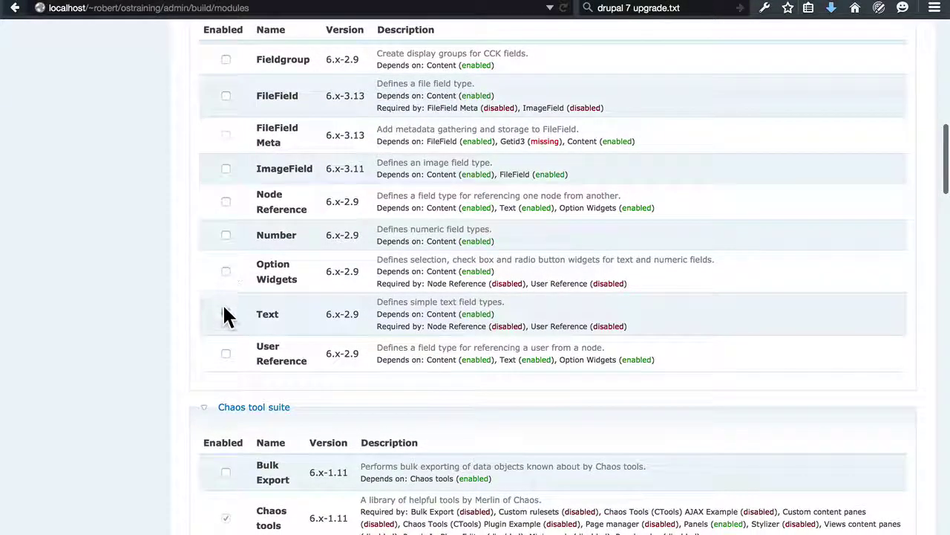
# Step: Leave the core modules enabled and deselect Date under Date/Time and Token in the Other section
pyautogui.scroll(-12, 270, 207)
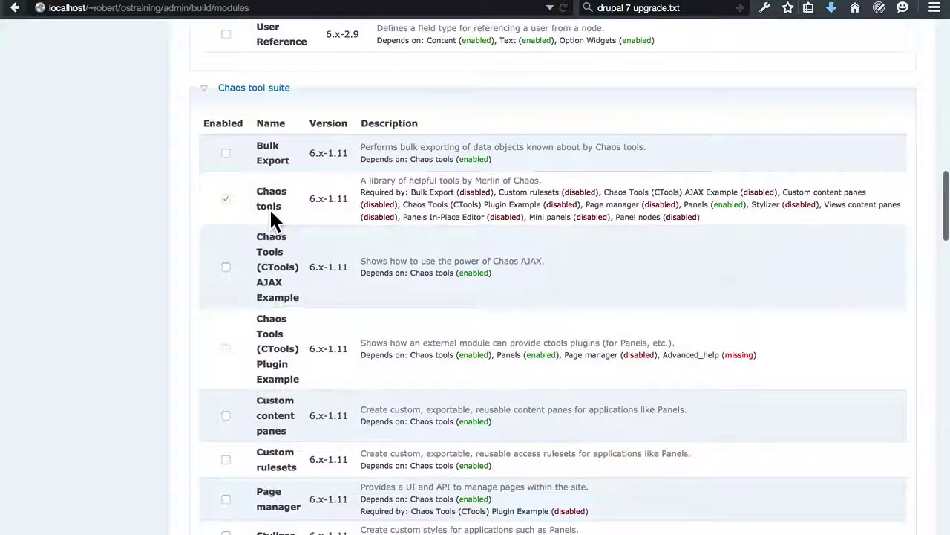
pyautogui.scroll(-12, 270, 208)
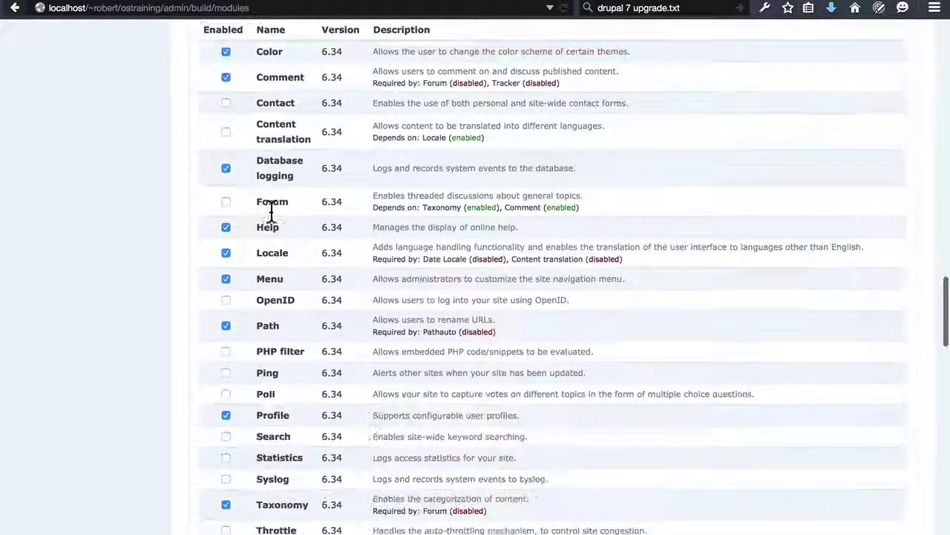
pyautogui.scroll(-8, 269, 207)
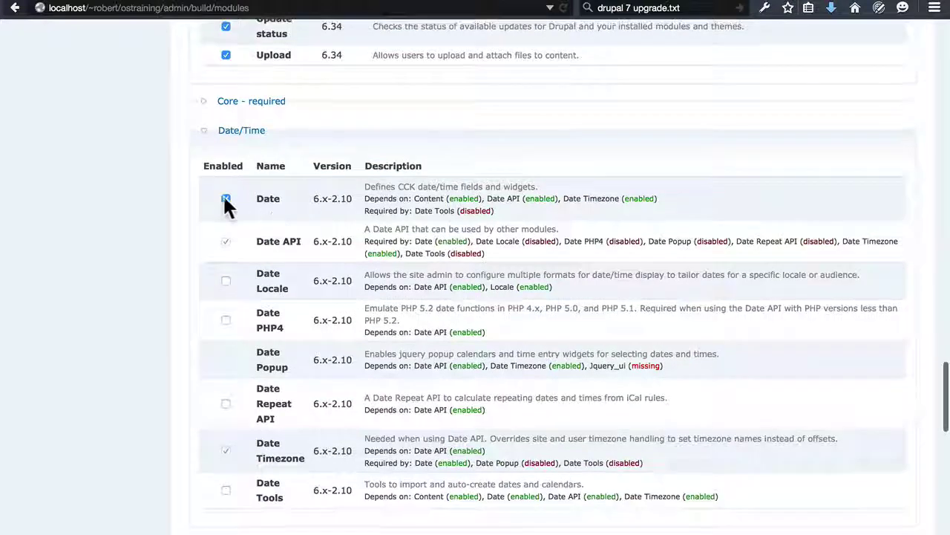
pyautogui.click(224, 196)
pyautogui.scroll(-7, 260, 196)
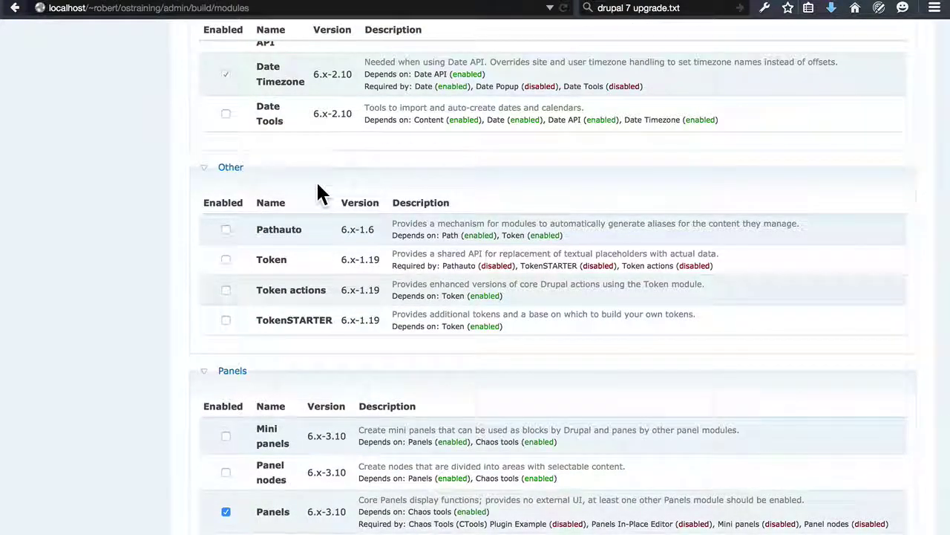
# Step: Deselect the Panels module and the Views module, and save the module configuration
pyautogui.scroll(-5, 318, 186)
pyautogui.click(226, 231)
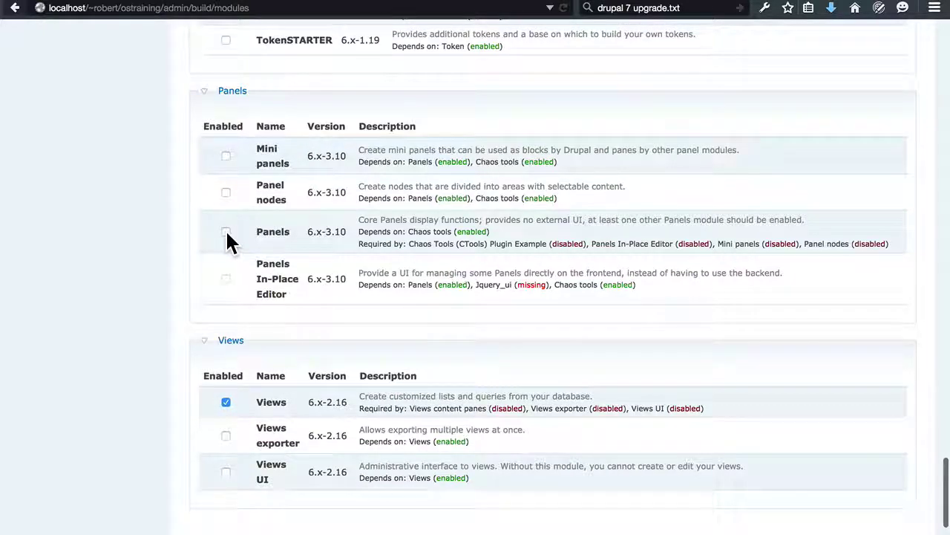
pyautogui.click(226, 402)
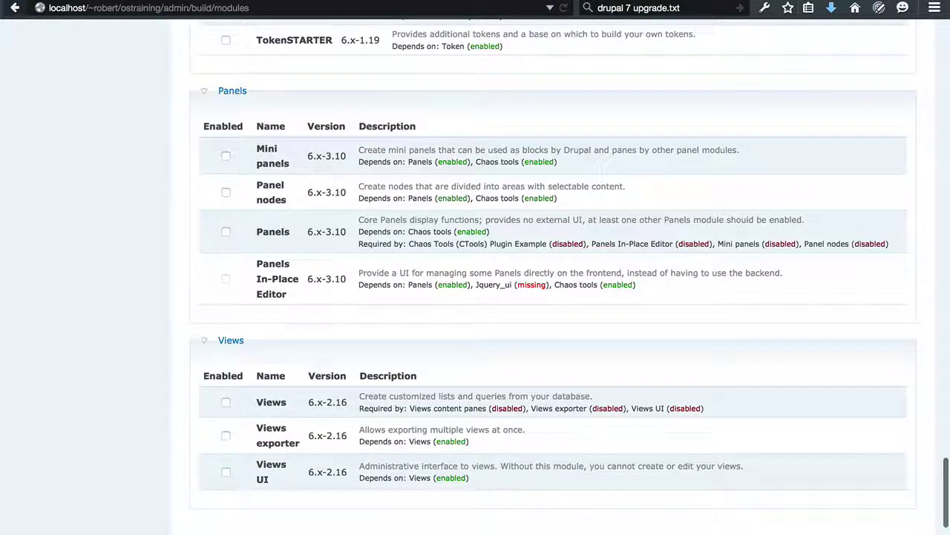
pyautogui.scroll(-3, 284, 448)
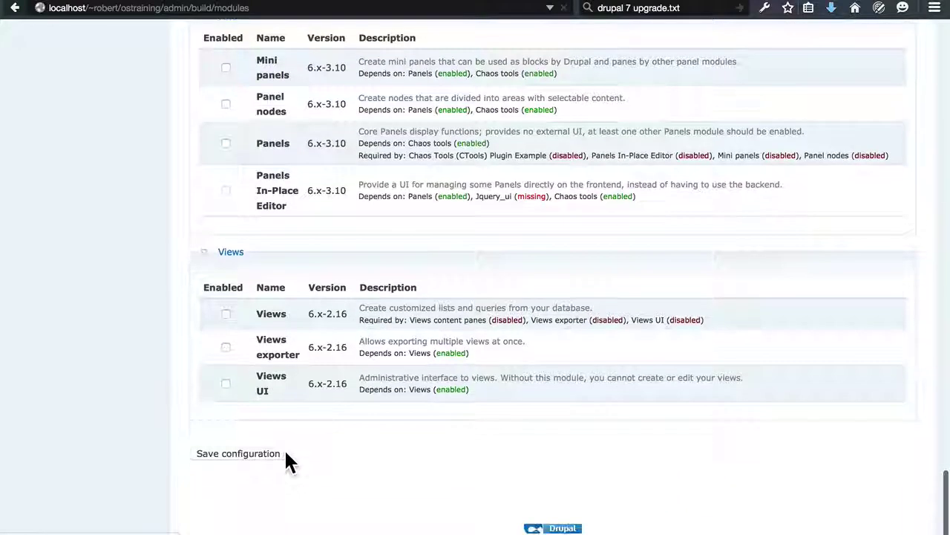
pyautogui.click(284, 449)
# Step: Deselect Content in the CCK section and Chaos tools in the Chaos tool suite section
pyautogui.scroll(-6, 245, 269)
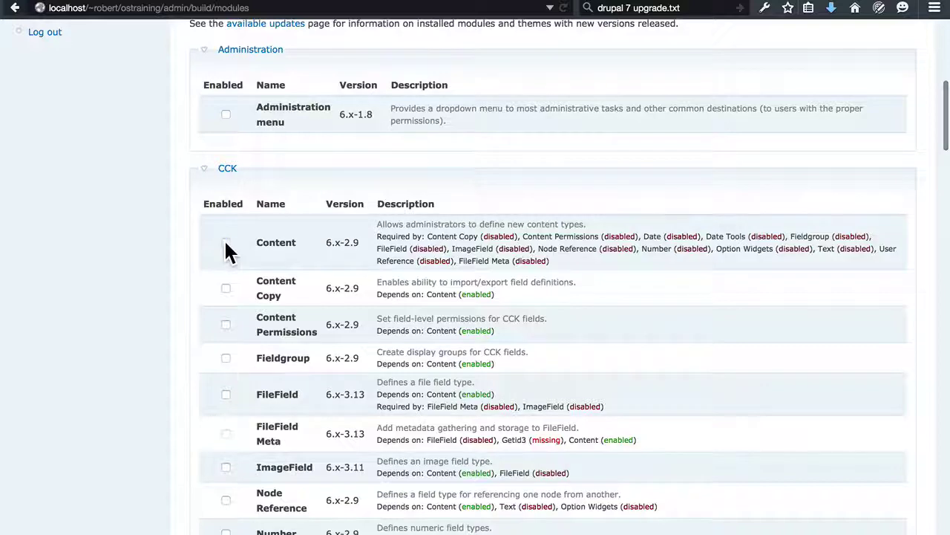
pyautogui.scroll(-8, 261, 218)
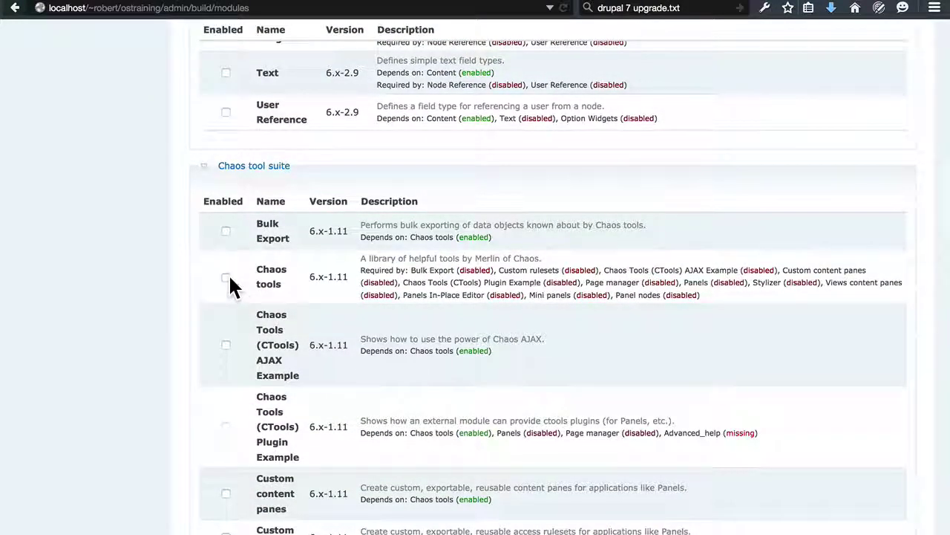
# Step: Deselect Date Timezone in the Date/Time section and save the module configuration
pyautogui.scroll(-7, 251, 241)
pyautogui.scroll(-12, 250, 241)
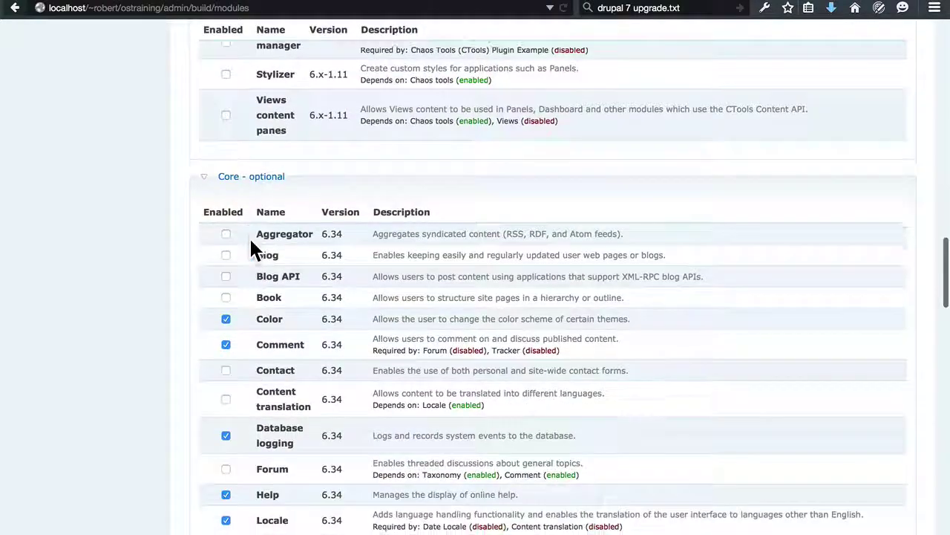
pyautogui.scroll(-4, 251, 245)
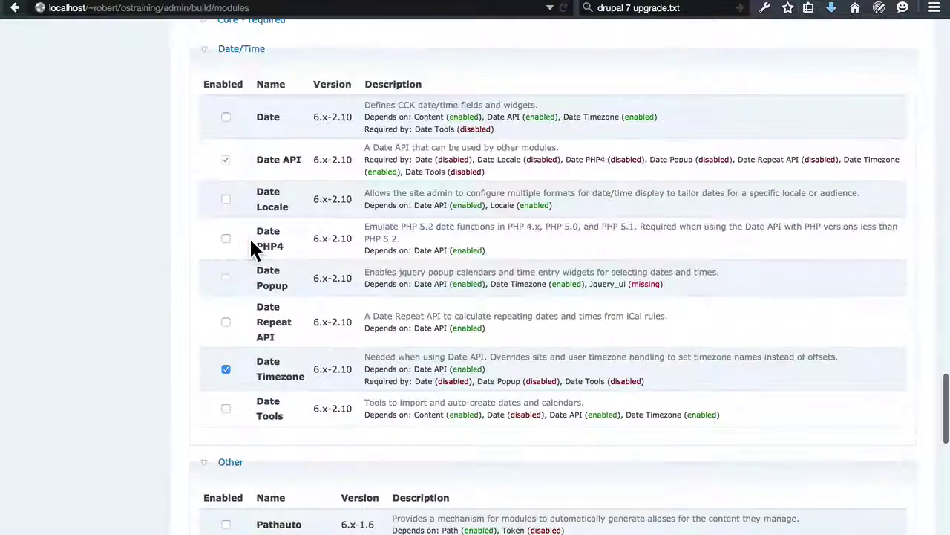
pyautogui.click(227, 370)
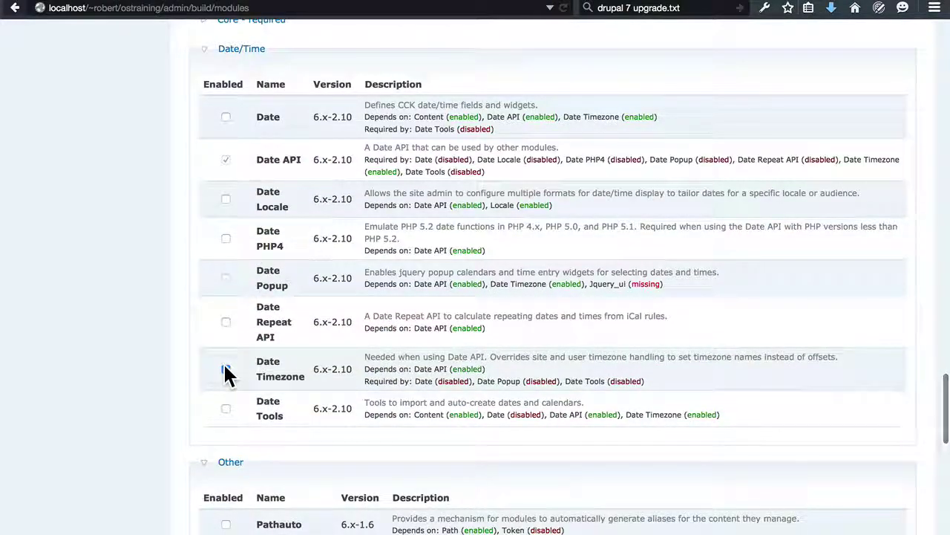
pyautogui.scroll(-5, 292, 249)
pyautogui.scroll(-6, 291, 259)
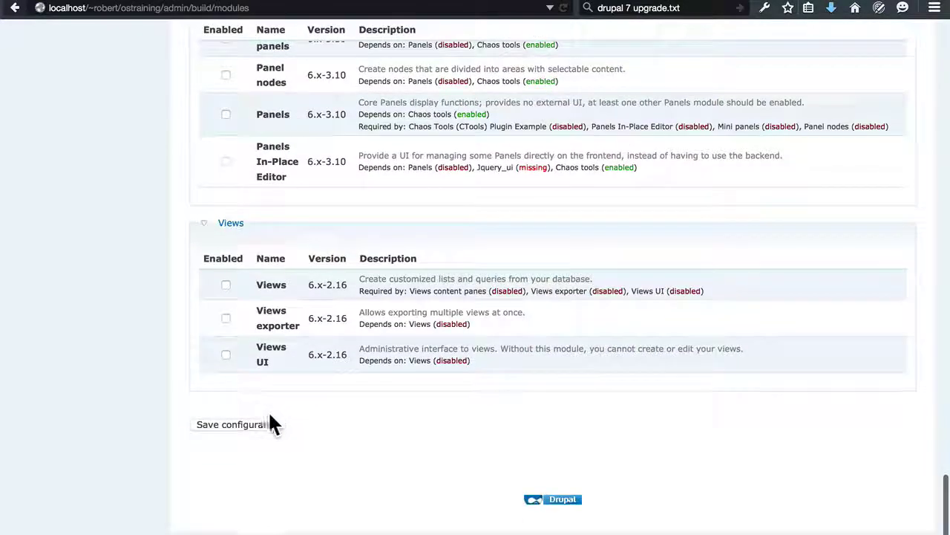
pyautogui.click(249, 425)
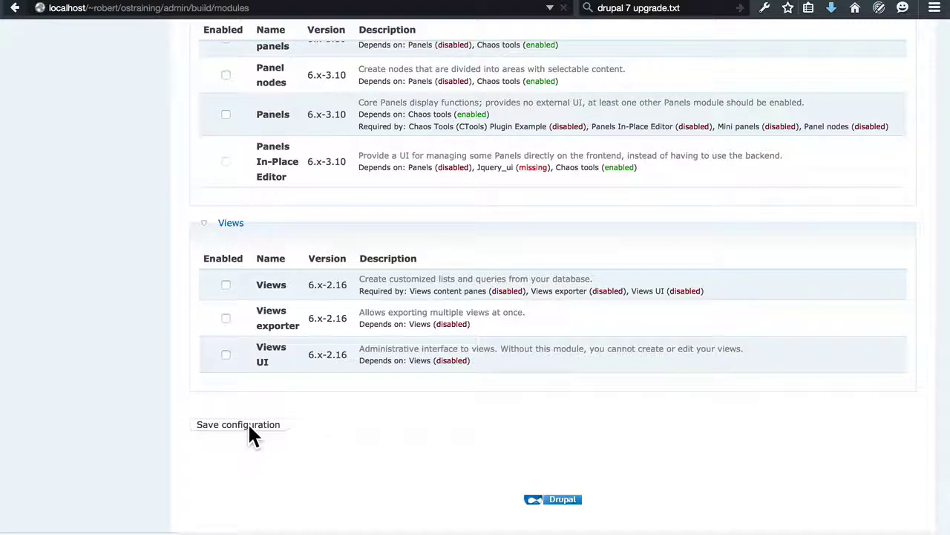
# Step: Check the module list for remaining non-core modules, deselect Date API under Date/Time, and save the configuration
pyautogui.scroll(-4, 299, 293)
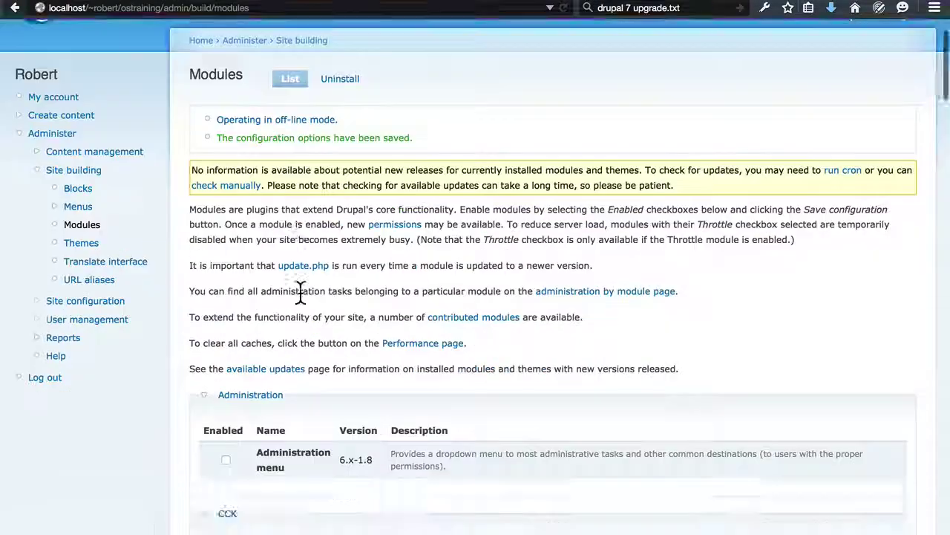
pyautogui.scroll(-6, 301, 297)
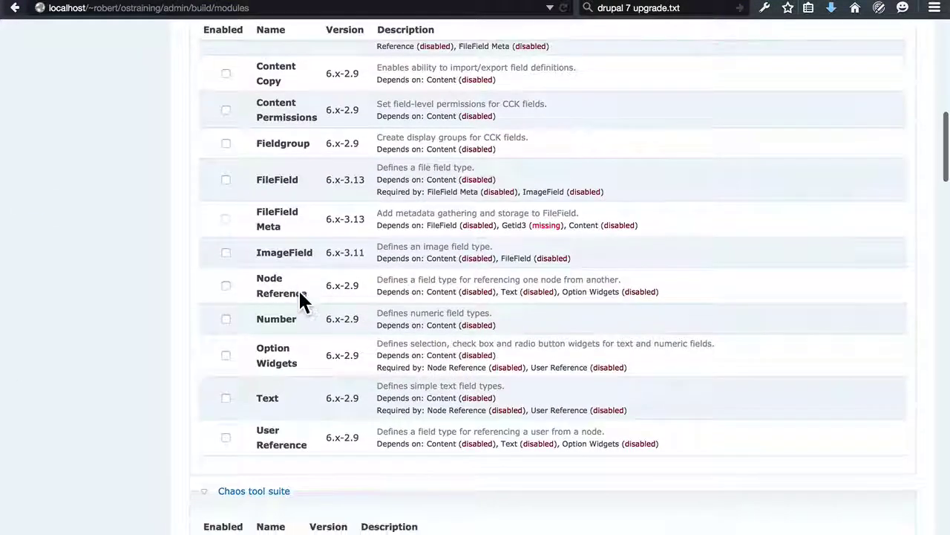
pyautogui.scroll(3, 301, 297)
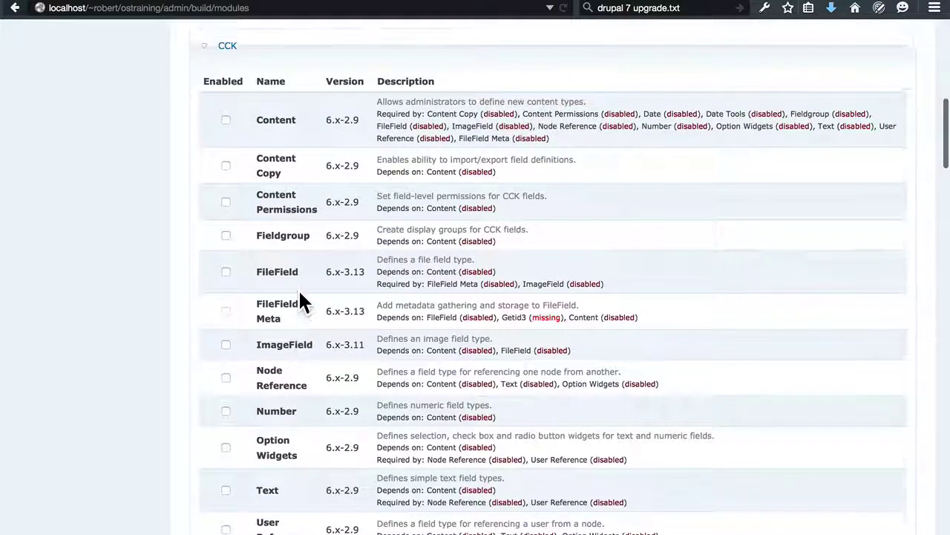
pyautogui.scroll(-3, 301, 297)
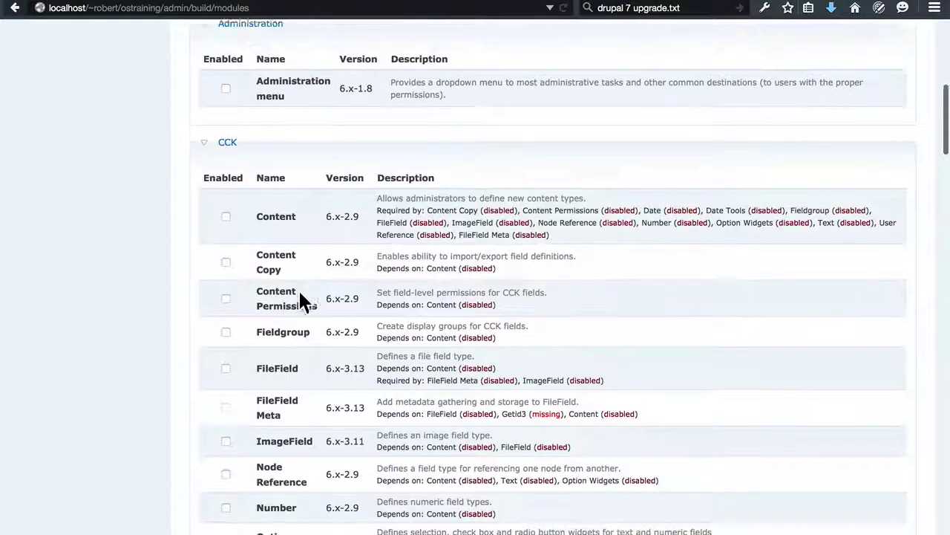
pyautogui.scroll(-10, 300, 300)
pyautogui.scroll(-8, 300, 298)
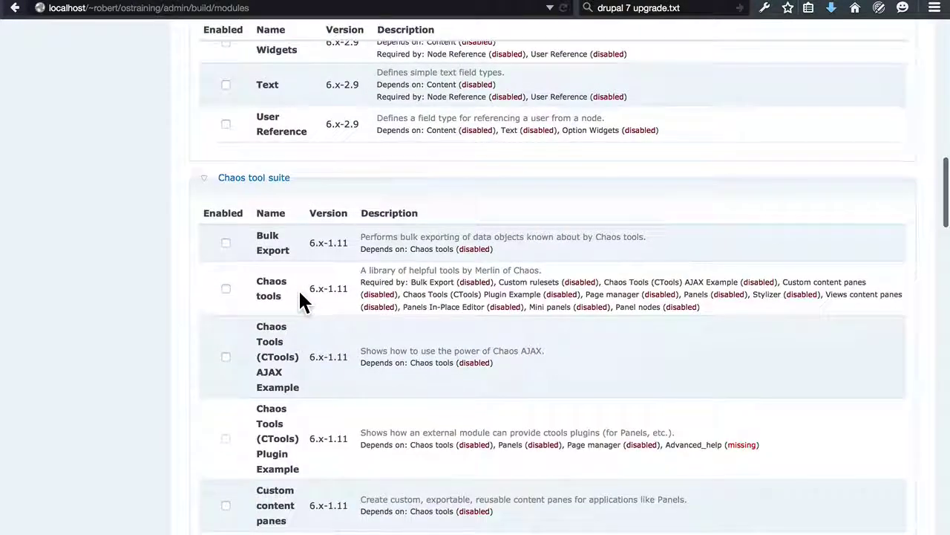
pyautogui.scroll(-15, 300, 300)
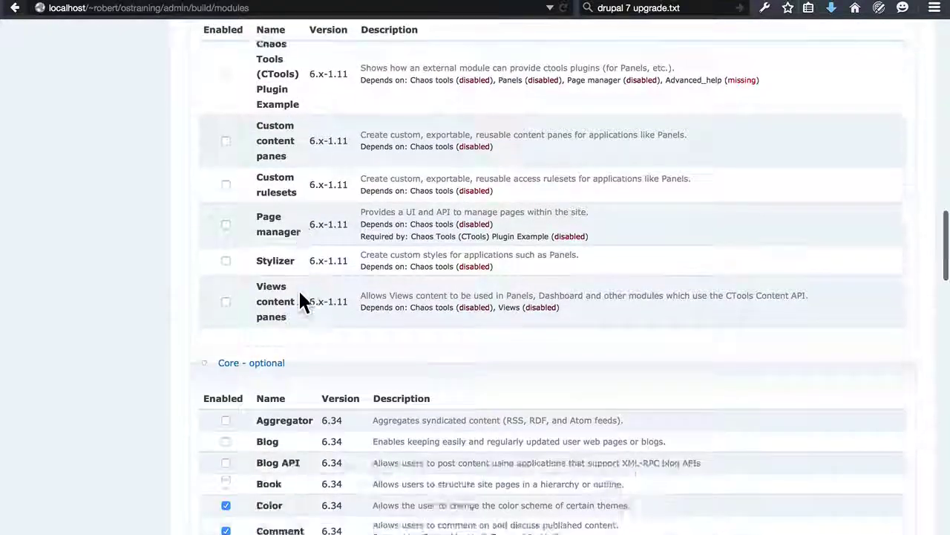
pyautogui.scroll(-15, 300, 300)
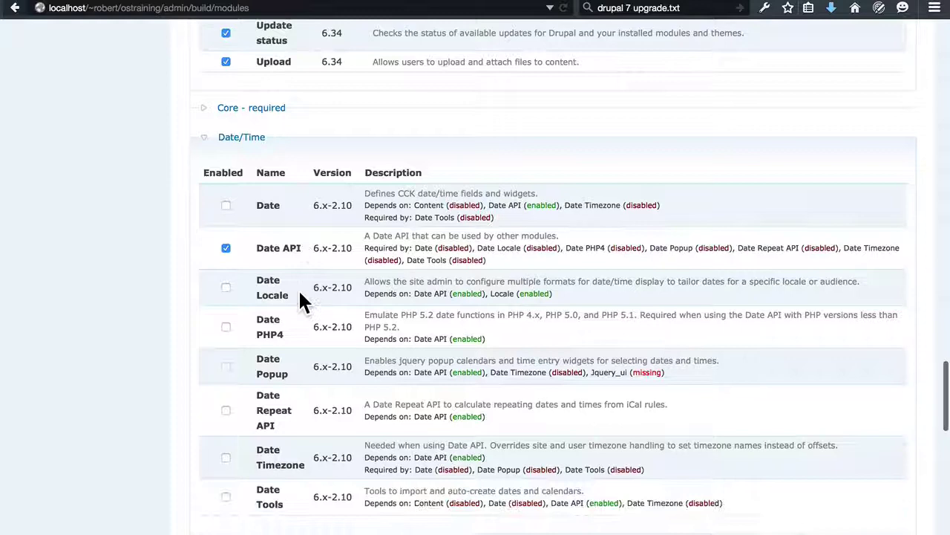
pyautogui.click(225, 248)
pyautogui.scroll(-5, 330, 242)
pyautogui.scroll(-13, 347, 234)
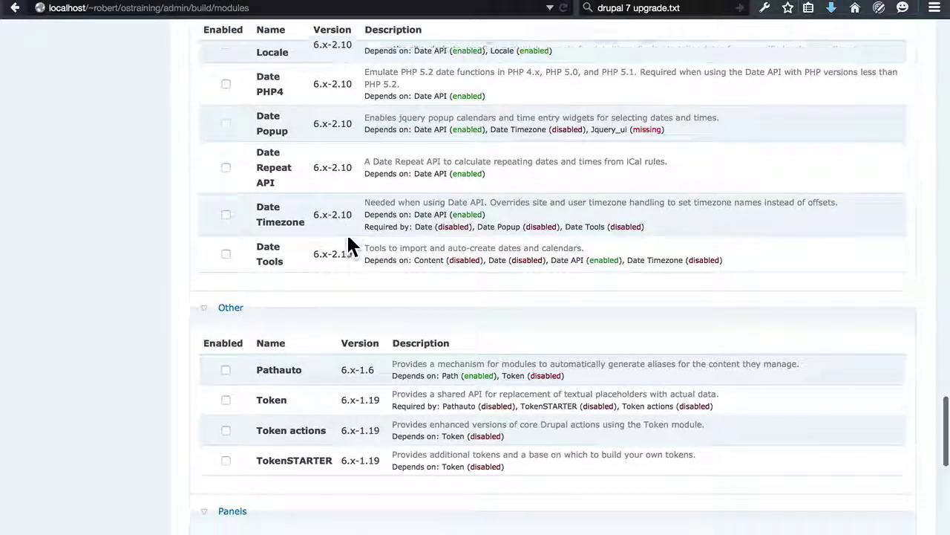
pyautogui.scroll(-2, 347, 232)
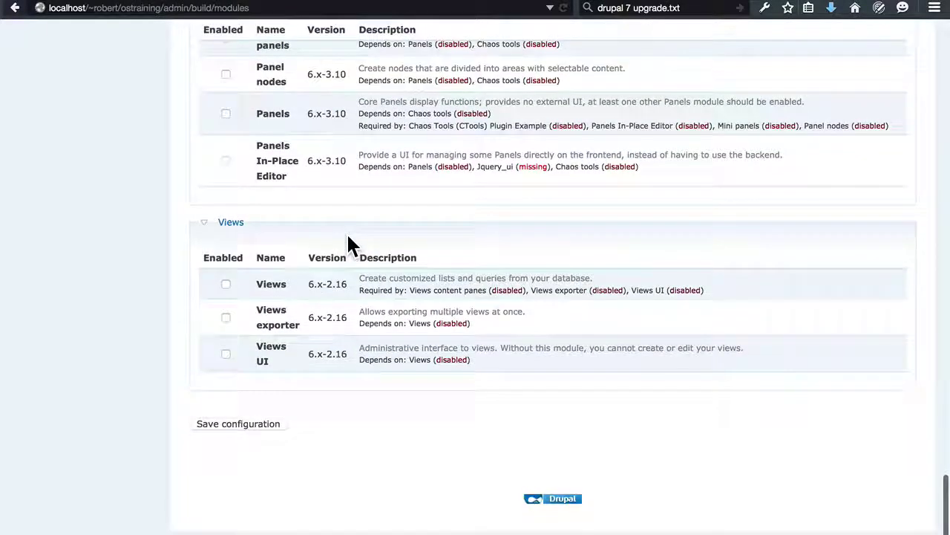
pyautogui.click(247, 429)
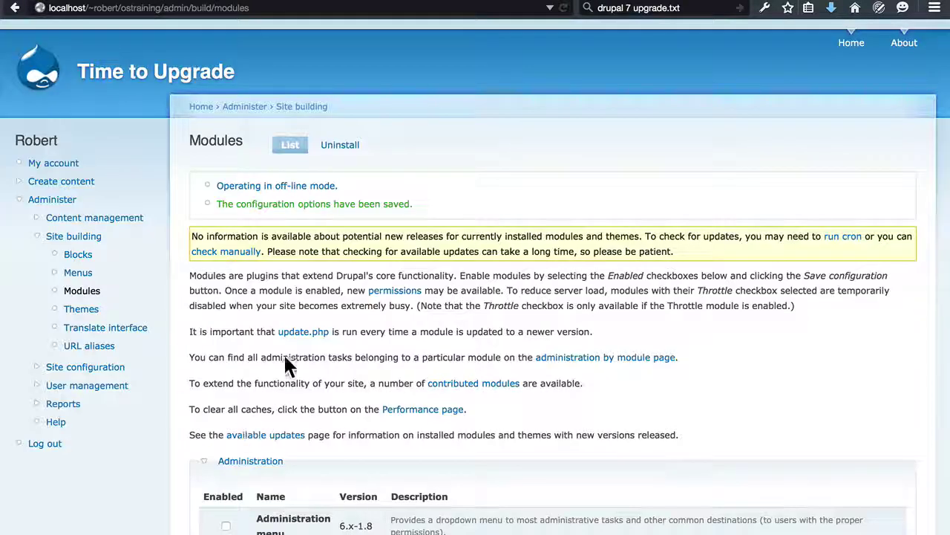
# Step: Review the whole module list to check that only modules in the Core sections are still enabled
pyautogui.scroll(-5, 319, 319)
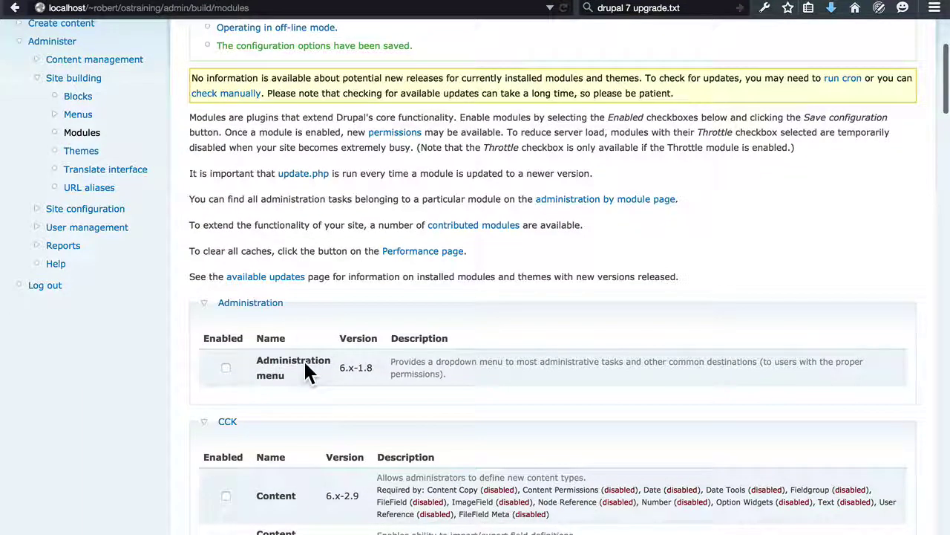
pyautogui.scroll(-7, 304, 364)
pyautogui.scroll(-6, 305, 363)
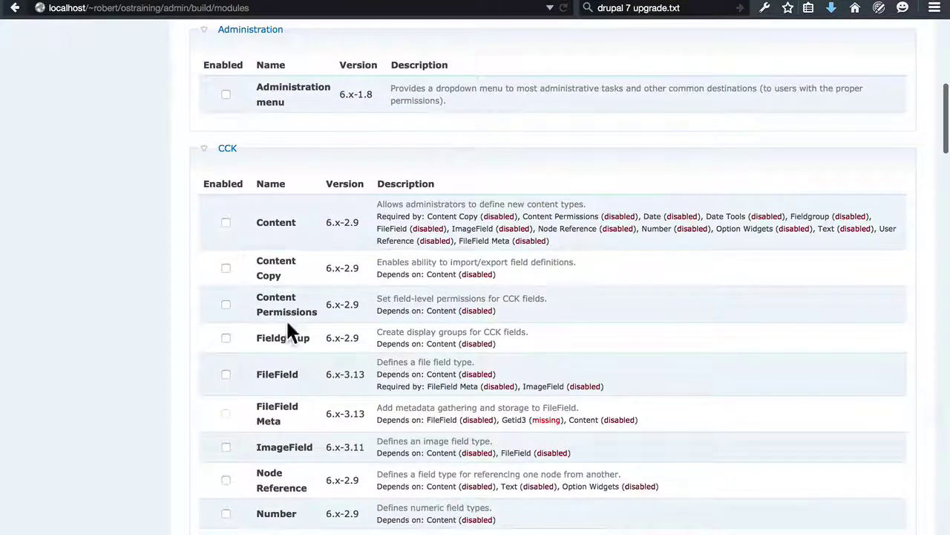
pyautogui.scroll(-12, 260, 212)
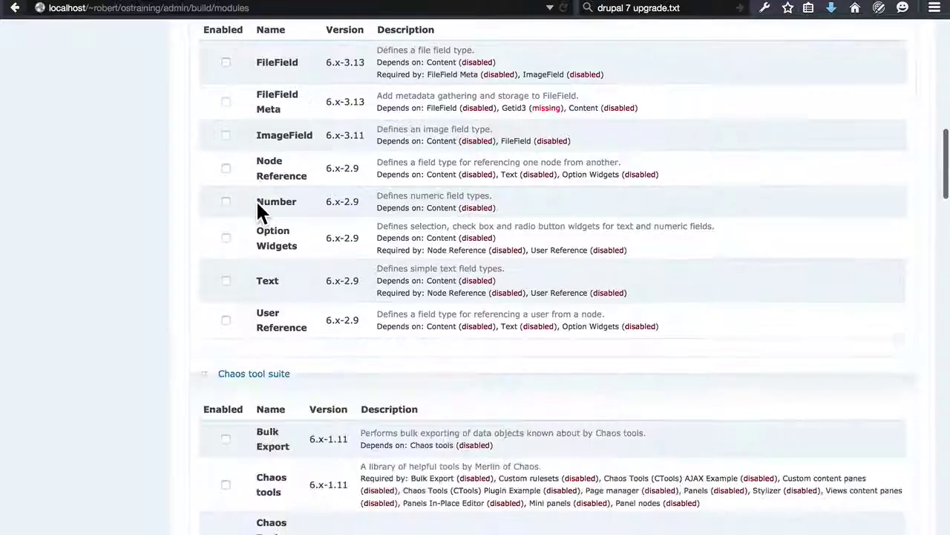
pyautogui.scroll(-12, 256, 210)
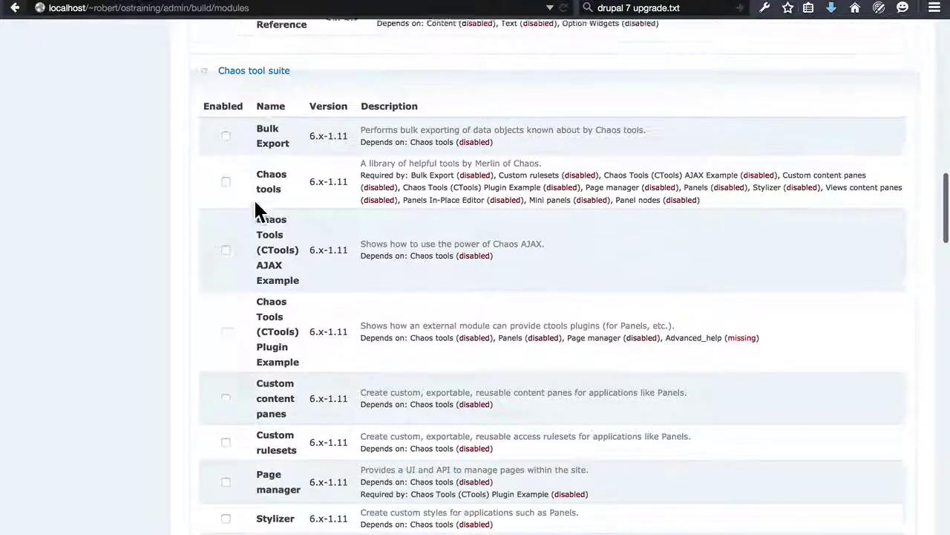
pyautogui.scroll(-4, 256, 210)
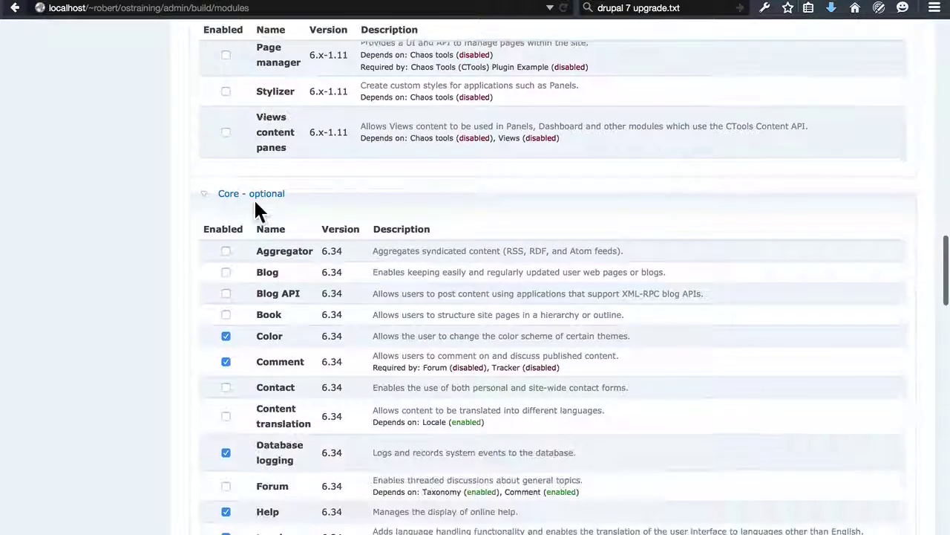
pyautogui.scroll(-8, 299, 243)
pyautogui.scroll(-18, 298, 243)
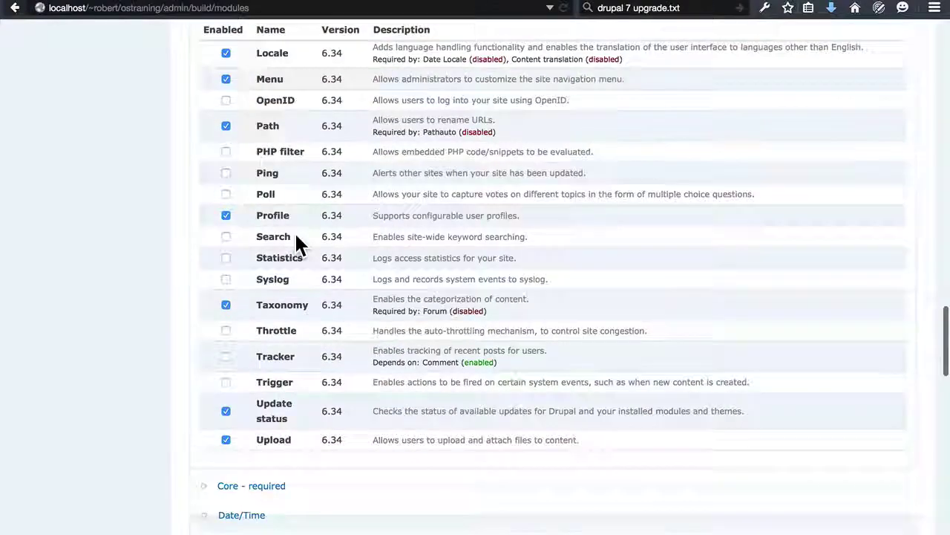
pyautogui.scroll(-10, 268, 236)
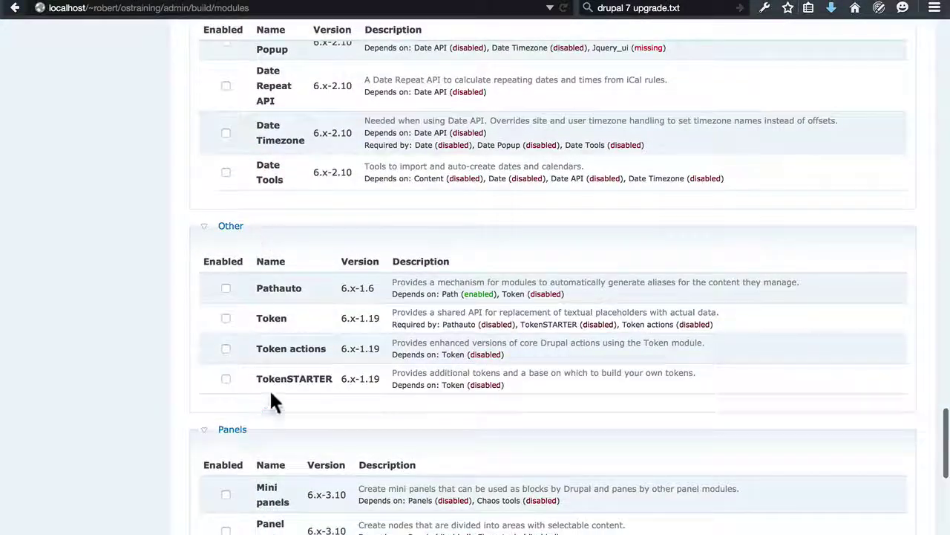
pyautogui.scroll(-13, 278, 291)
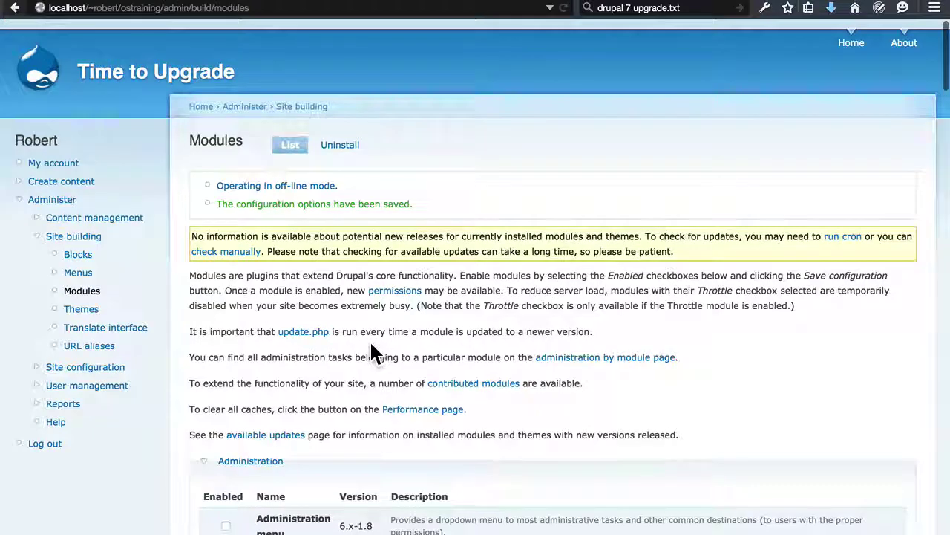
# Step: Consult the upgrade instructions about uninstalling disabled modules, and open the site's module Uninstall page in the browser
pyautogui.press('super+Tab')
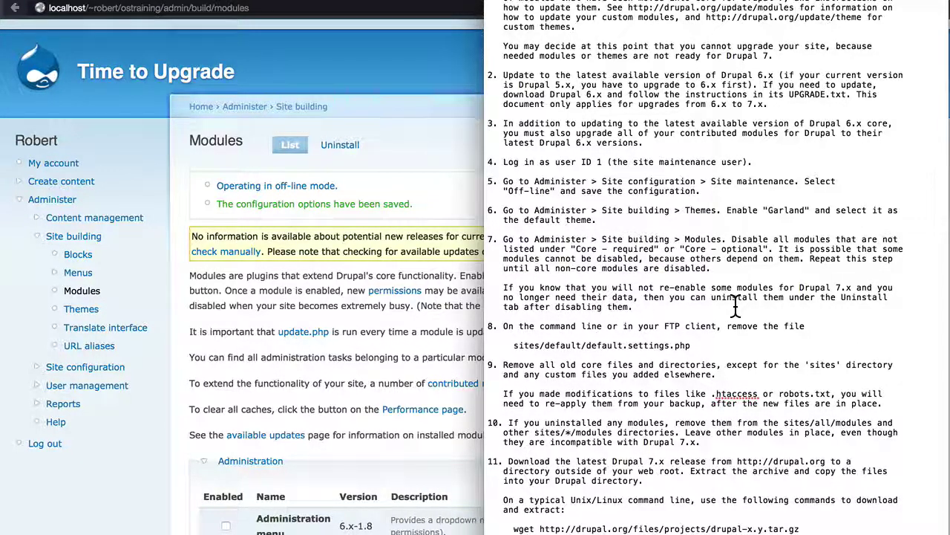
pyautogui.click(379, 321)
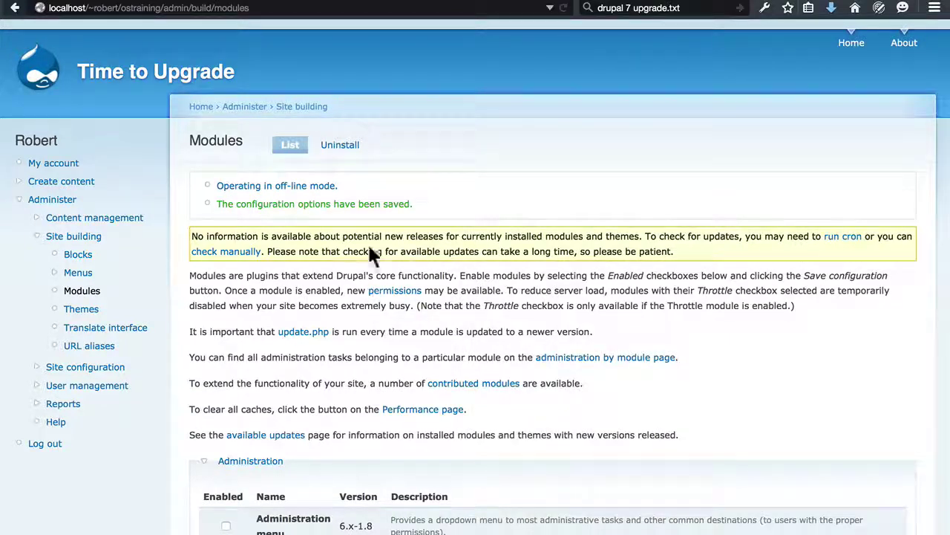
pyautogui.scroll(-1, 409, 162)
pyautogui.scroll(1, 410, 169)
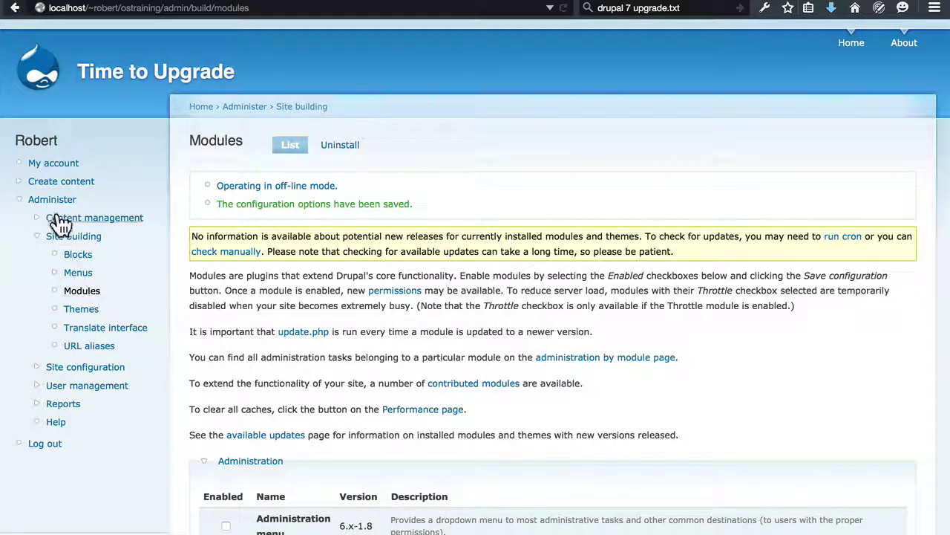
pyautogui.click(83, 291)
pyautogui.click(343, 151)
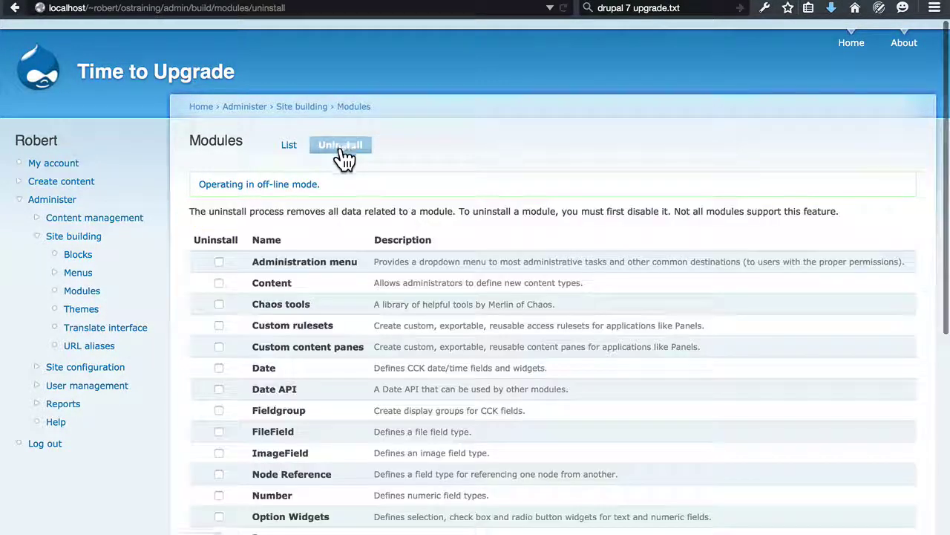
# Step: Examine the list of disabled modules available for uninstalling, from Administration menu to Views
pyautogui.scroll(-10, 425, 240)
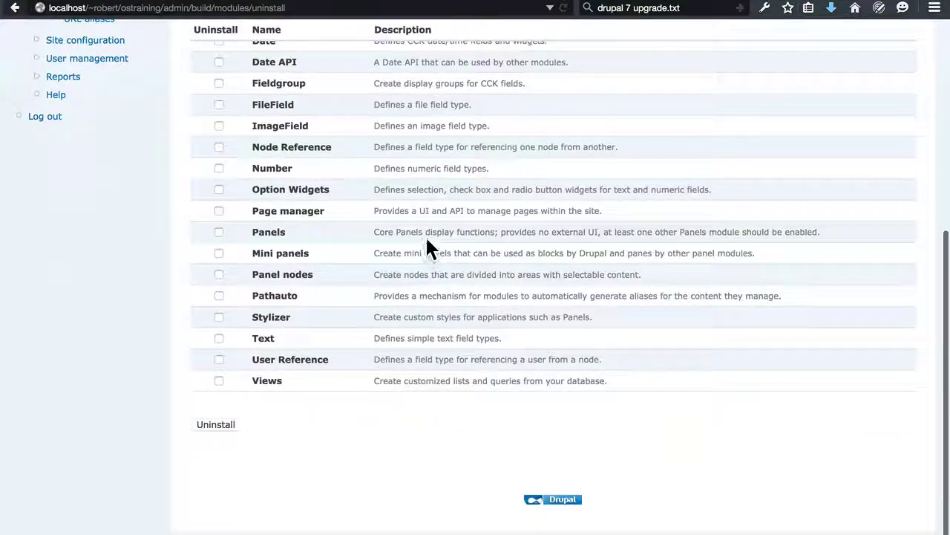
pyautogui.scroll(5, 375, 290)
pyautogui.scroll(-5, 372, 280)
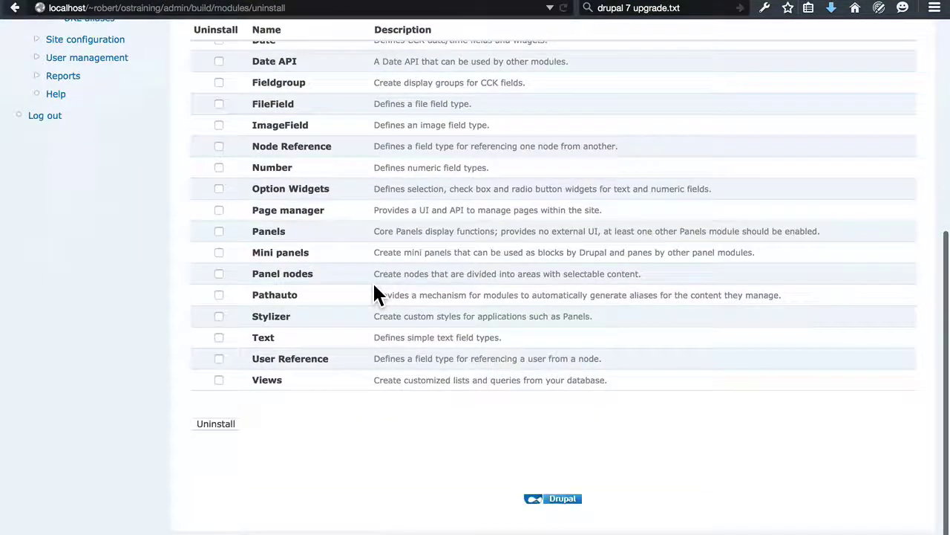
pyautogui.scroll(8, 372, 280)
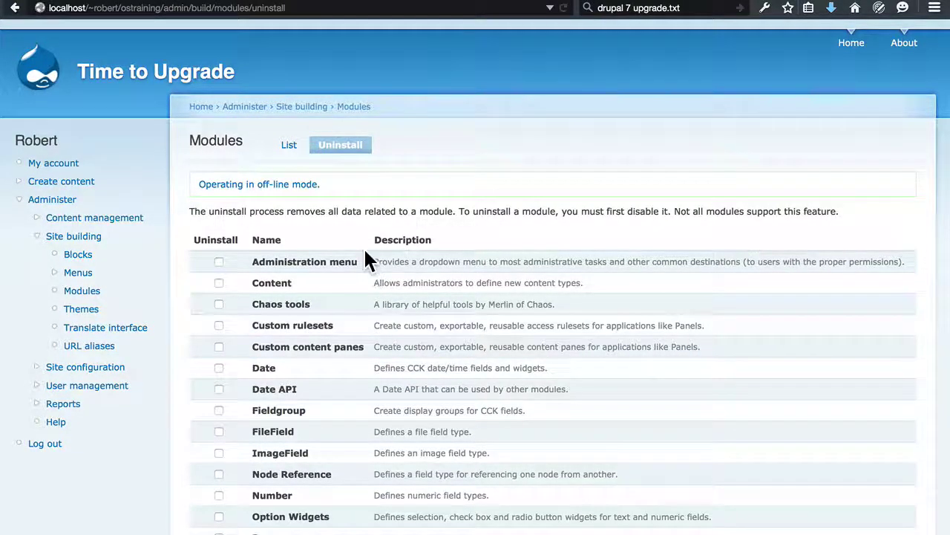
pyautogui.scroll(-5, 364, 259)
pyautogui.scroll(4, 364, 252)
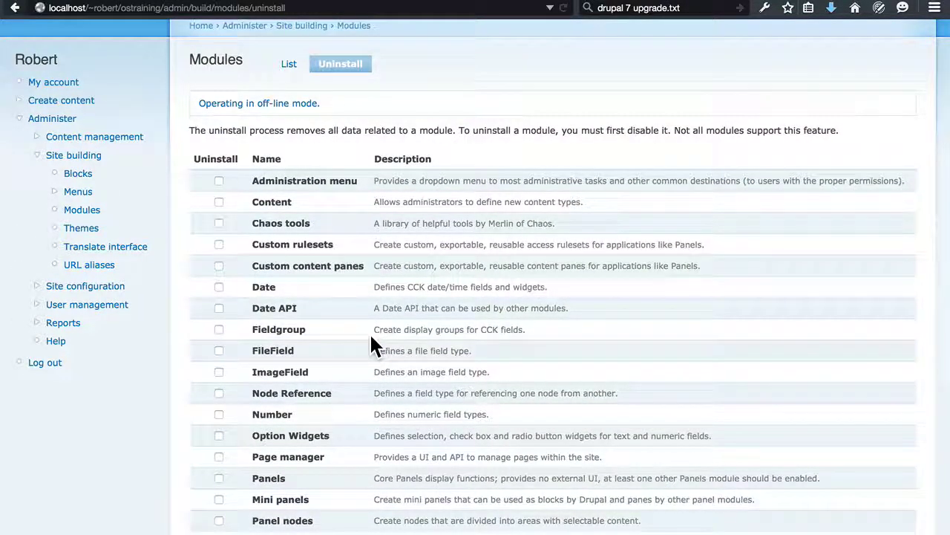
pyautogui.scroll(2, 370, 338)
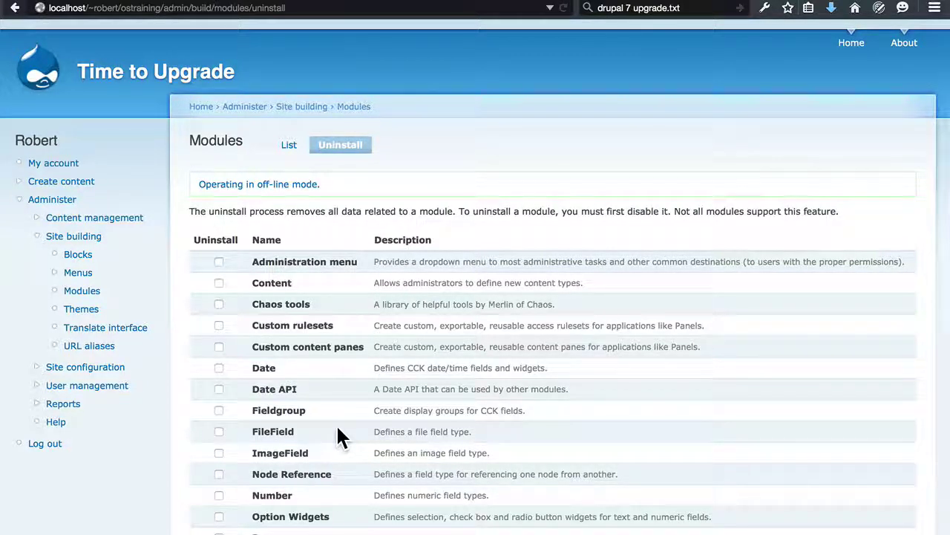
pyautogui.scroll(-5, 416, 308)
pyautogui.scroll(5, 418, 311)
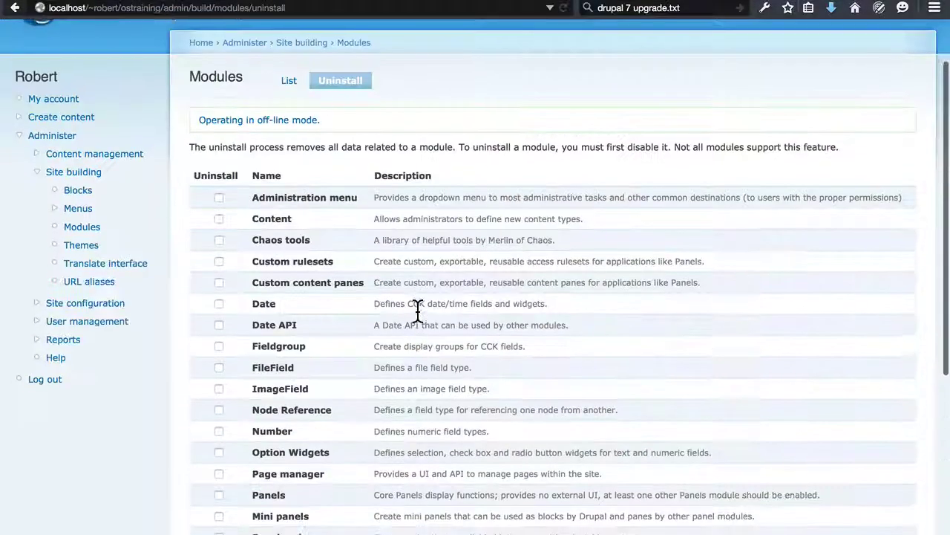
pyautogui.scroll(-3, 418, 311)
pyautogui.scroll(2, 418, 310)
pyautogui.scroll(2, 418, 310)
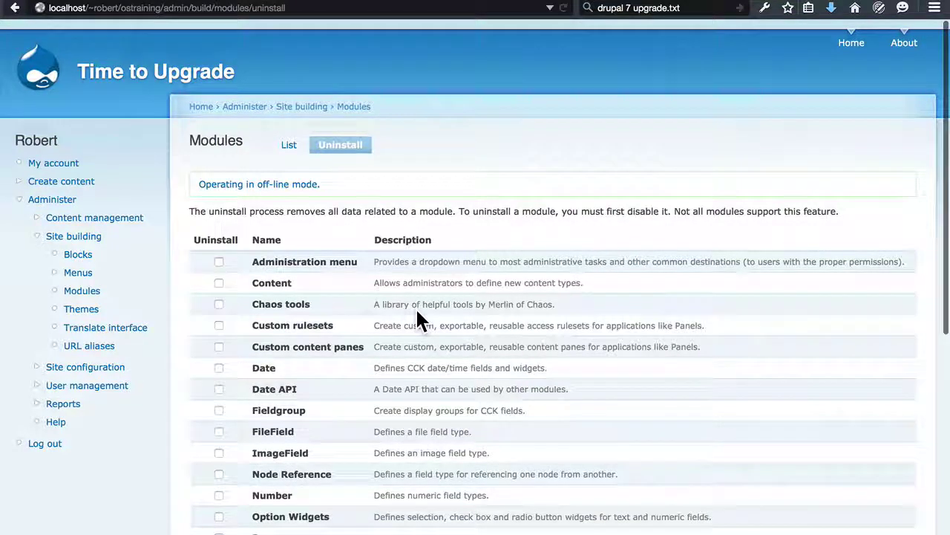
# Step: Check the next upgrade instruction, switch to Finder and open the ostraining site folder
pyautogui.press('super+Tab')
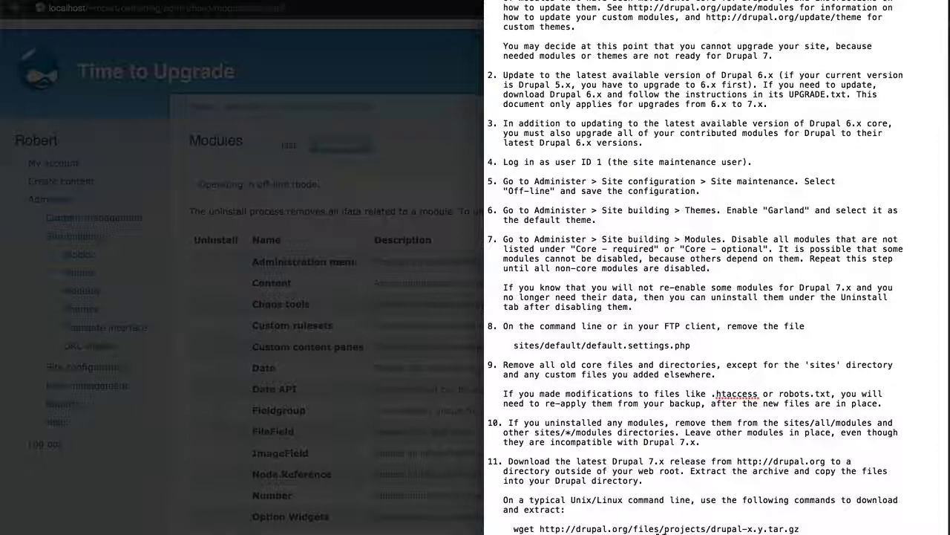
pyautogui.click(56, 526)
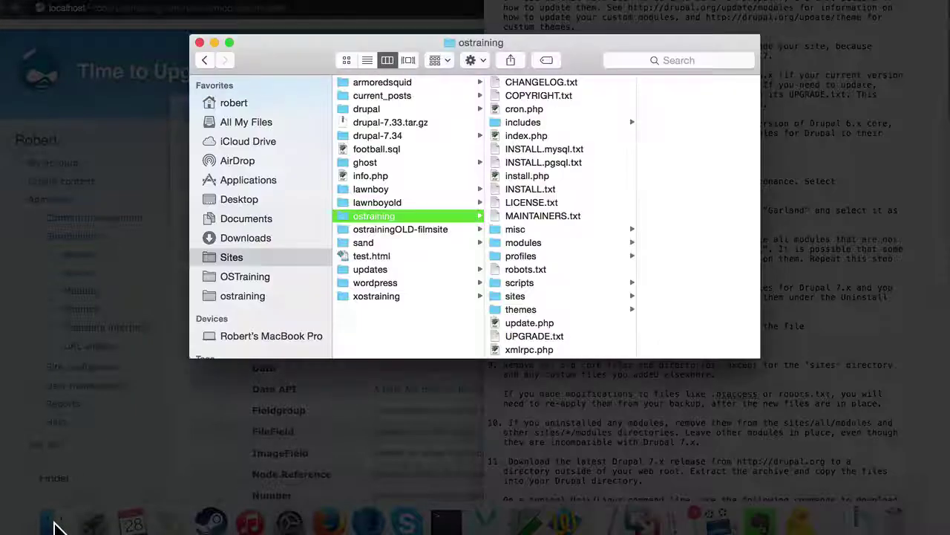
pyautogui.click(254, 296)
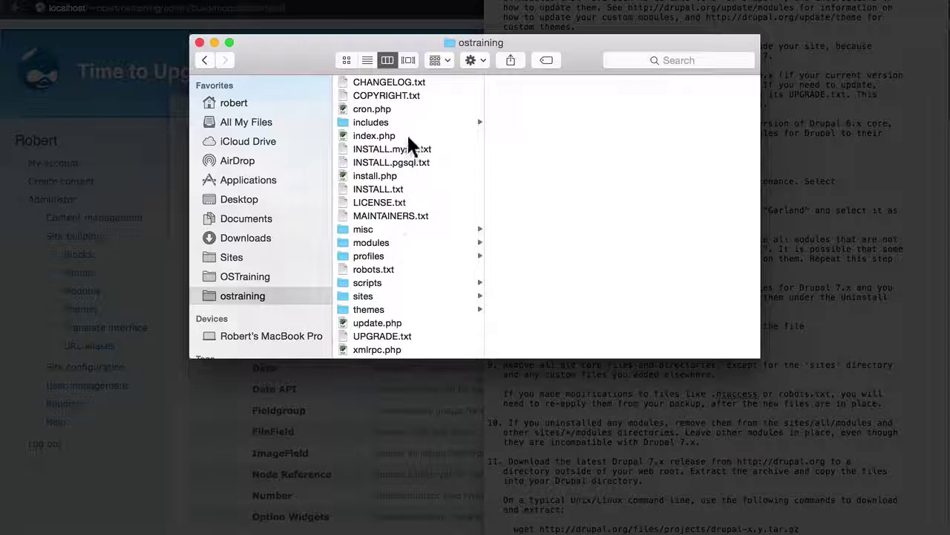
pyautogui.scroll(-1, 411, 95)
pyautogui.scroll(1, 412, 95)
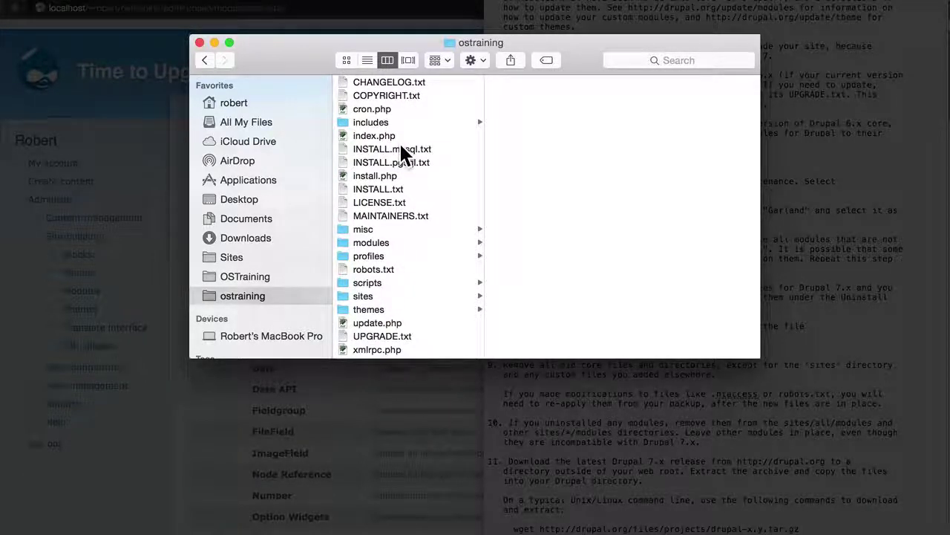
# Step: Move default.settings.php from the sites/default folder to the Trash
pyautogui.click(363, 296)
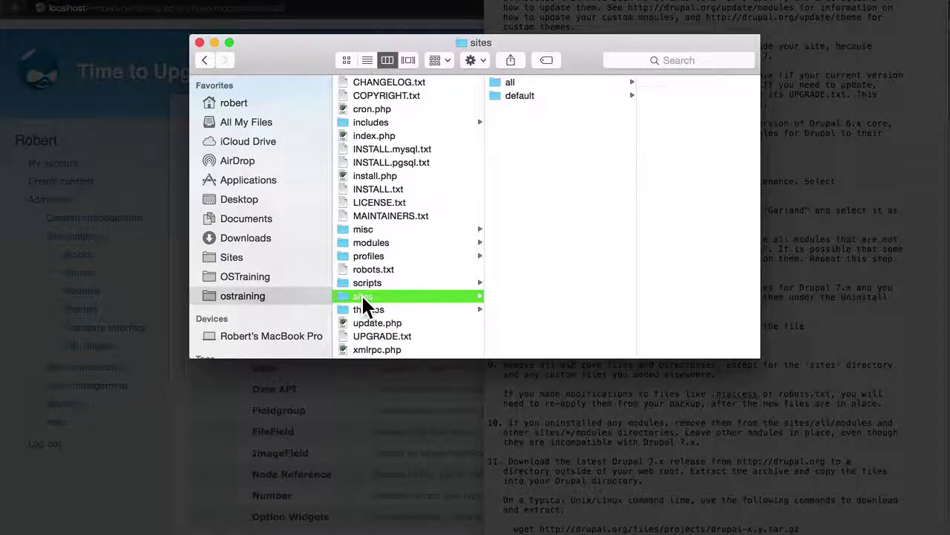
pyautogui.click(515, 95)
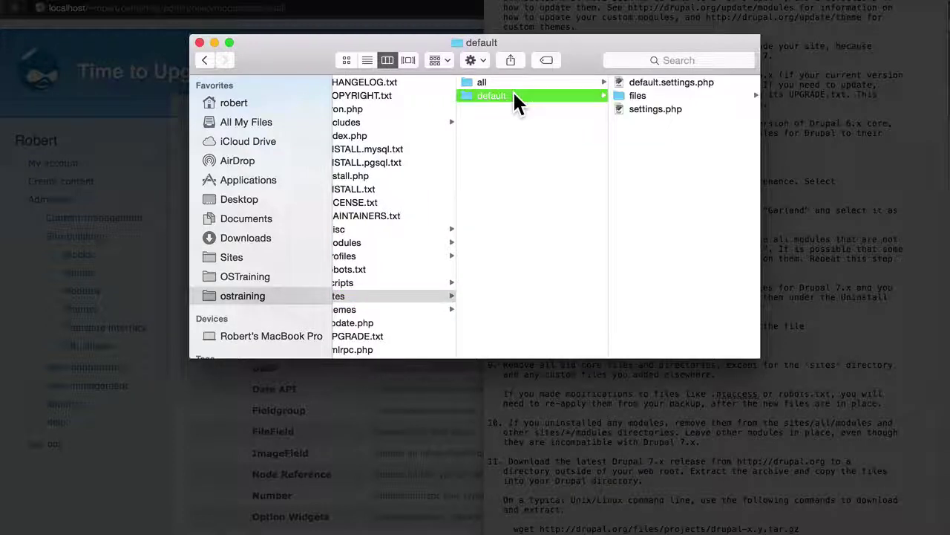
pyautogui.click(648, 82)
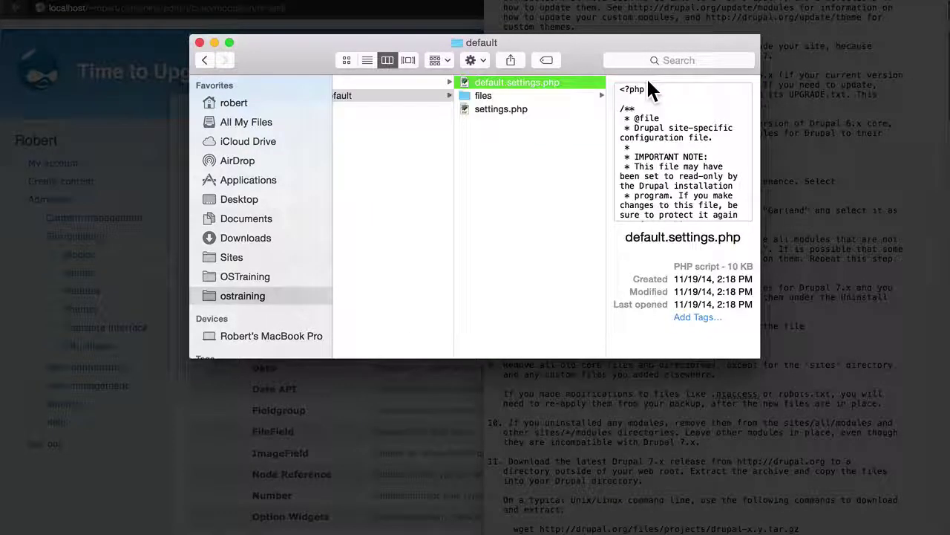
pyautogui.rightClick(543, 81)
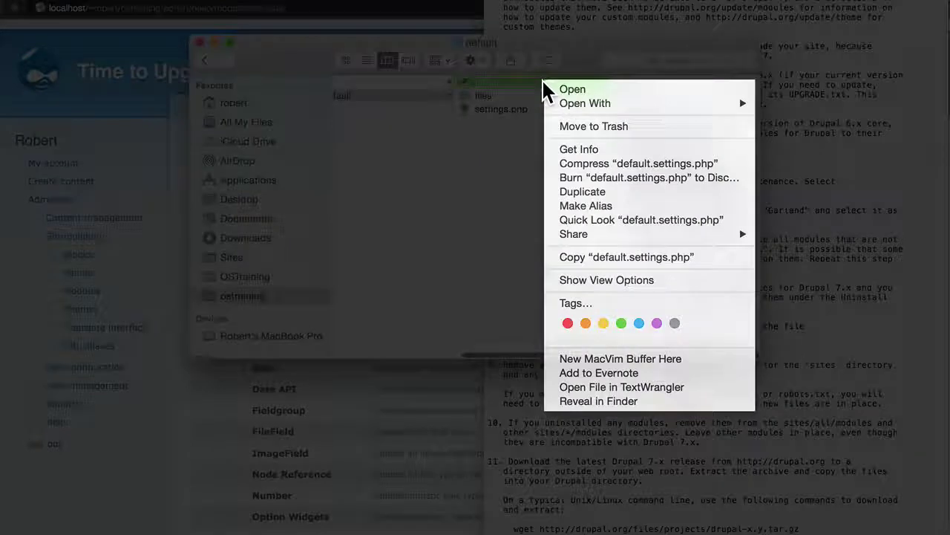
pyautogui.click(569, 128)
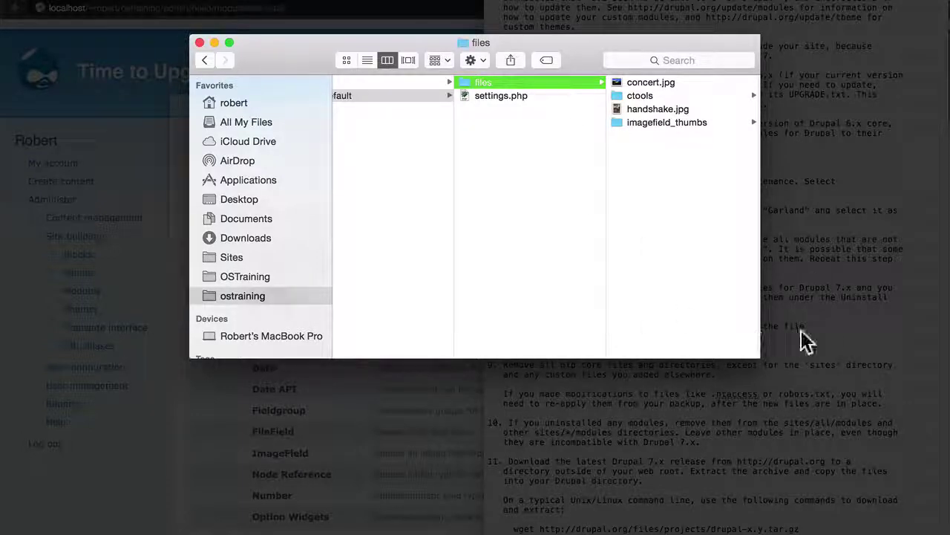
pyautogui.click(840, 329)
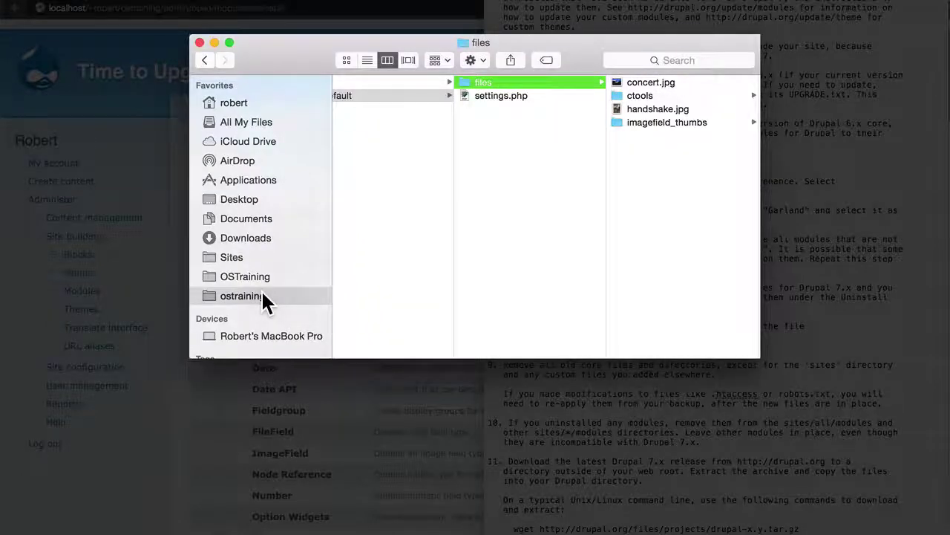
# Step: Copy robots.txt from the ostraining folder to the Desktop as a backup, and return to the ostraining folder
pyautogui.click(262, 290)
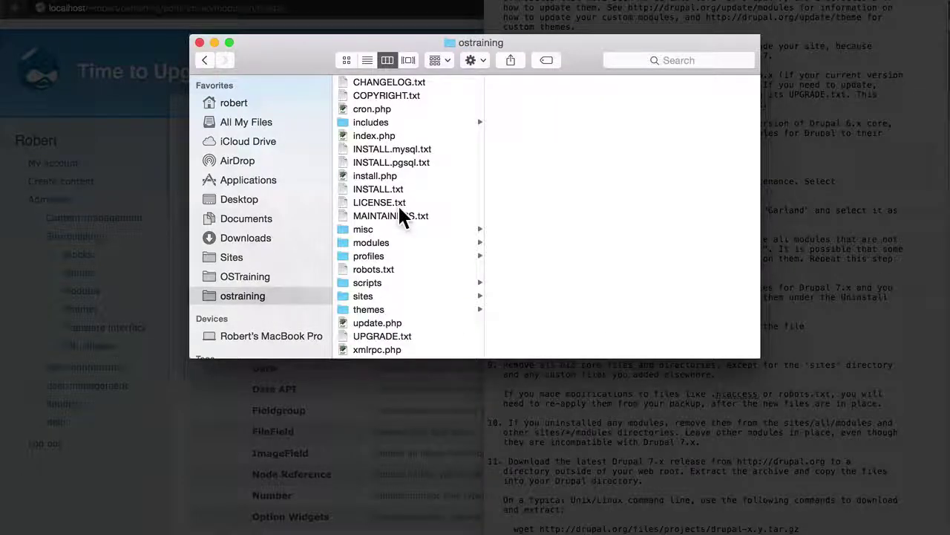
pyautogui.scroll(3, 389, 267)
pyautogui.click(384, 268)
pyautogui.rightClick(385, 270)
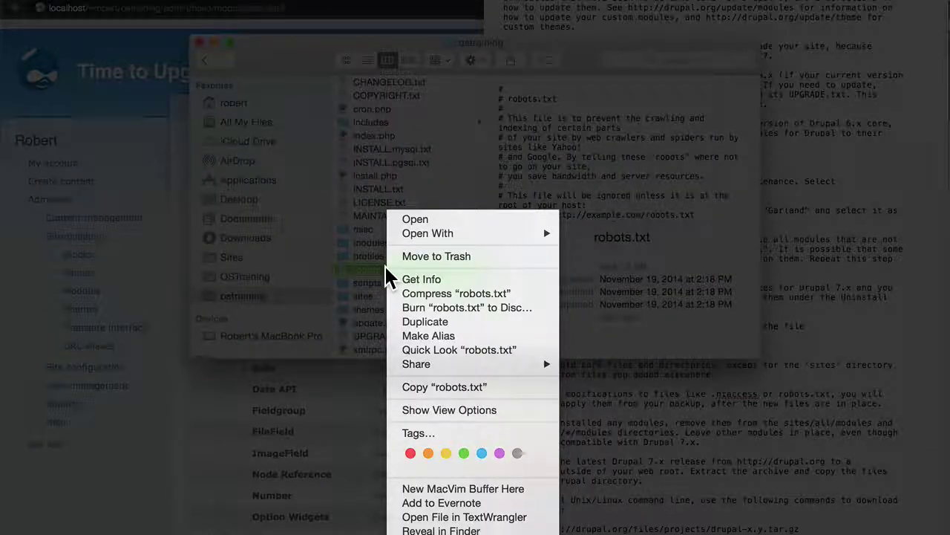
pyautogui.click(462, 386)
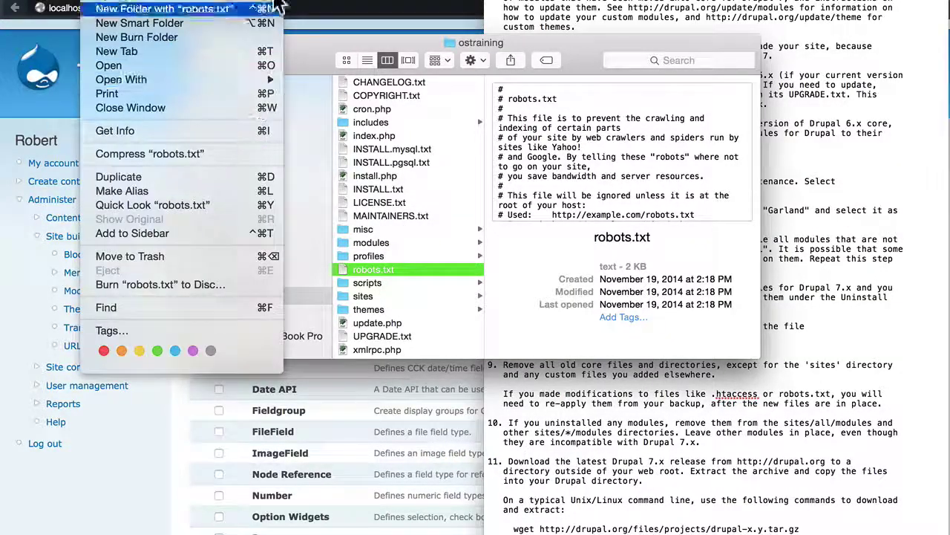
pyautogui.click(239, 199)
pyautogui.press('super+v')
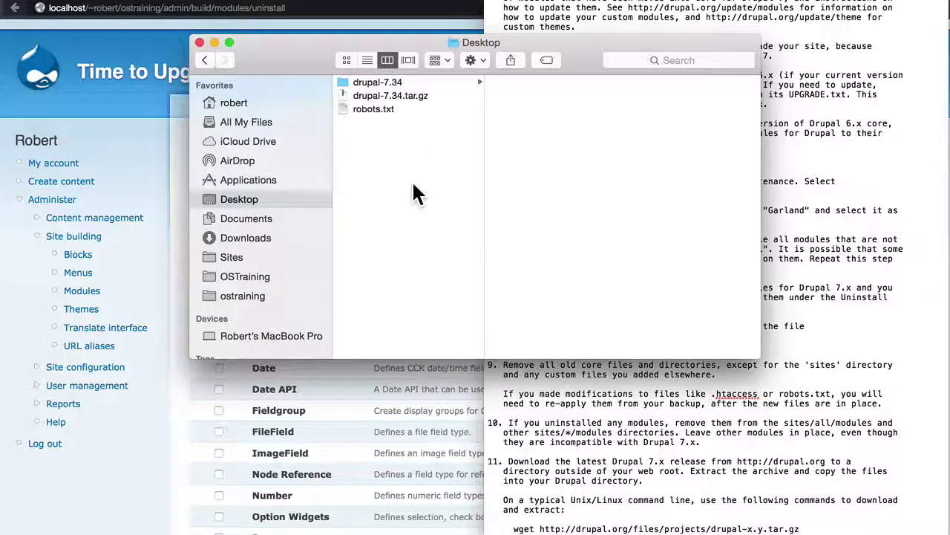
pyautogui.click(205, 59)
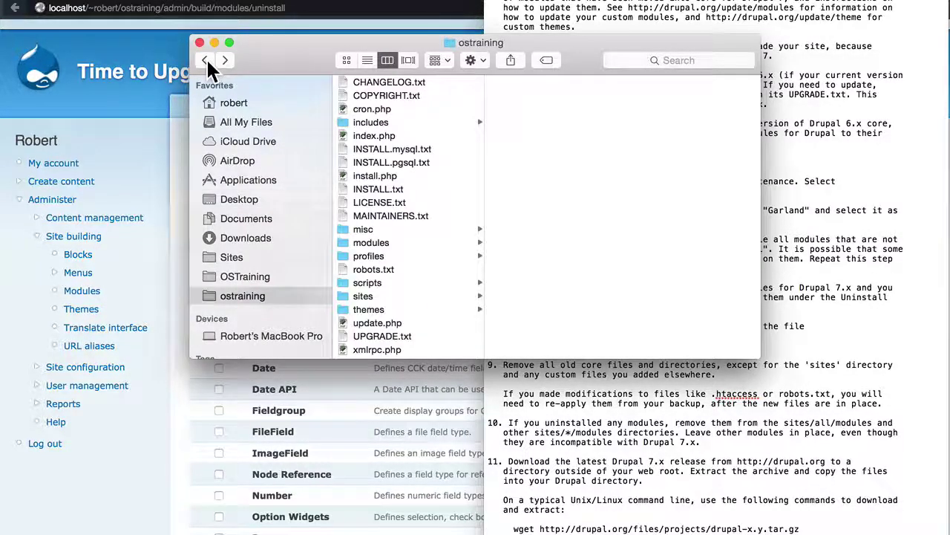
pyautogui.scroll(-1, 436, 188)
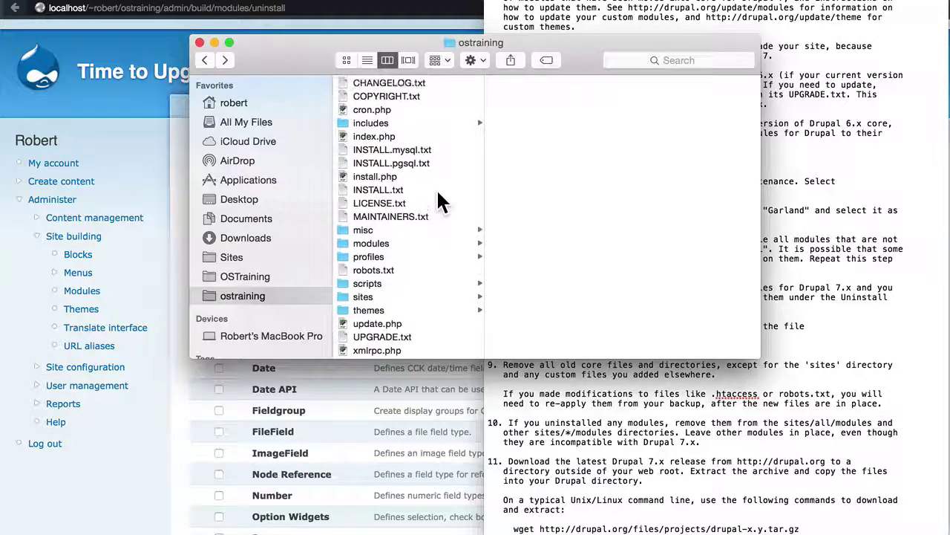
# Step: Review upgrade instruction 9 and examine the ostraining folder's core files and directories and the contents of its sites folder
pyautogui.click(766, 383)
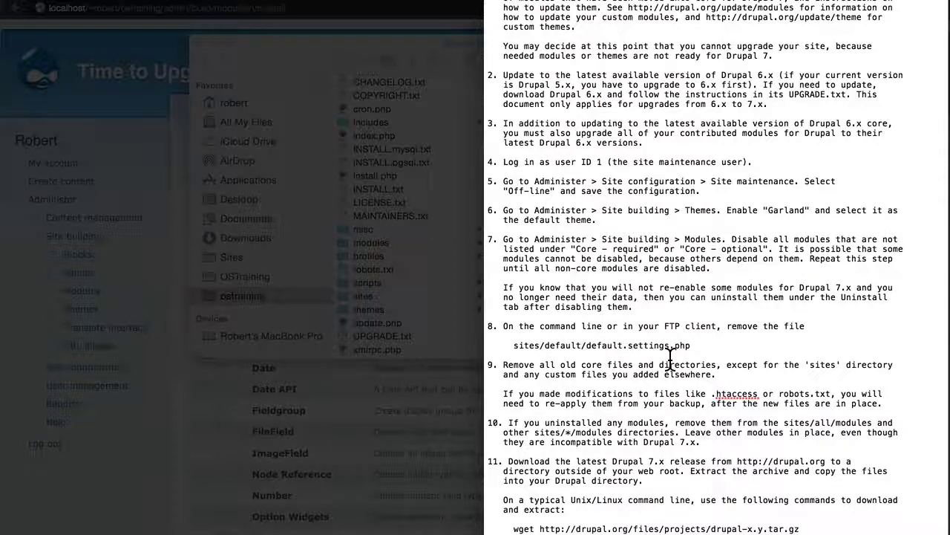
pyautogui.click(327, 83)
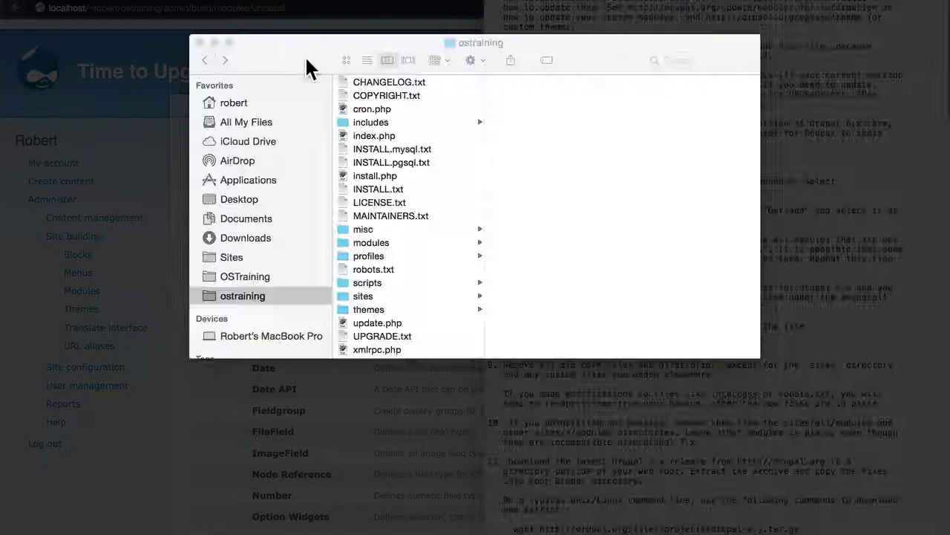
pyautogui.scroll(-2, 438, 140)
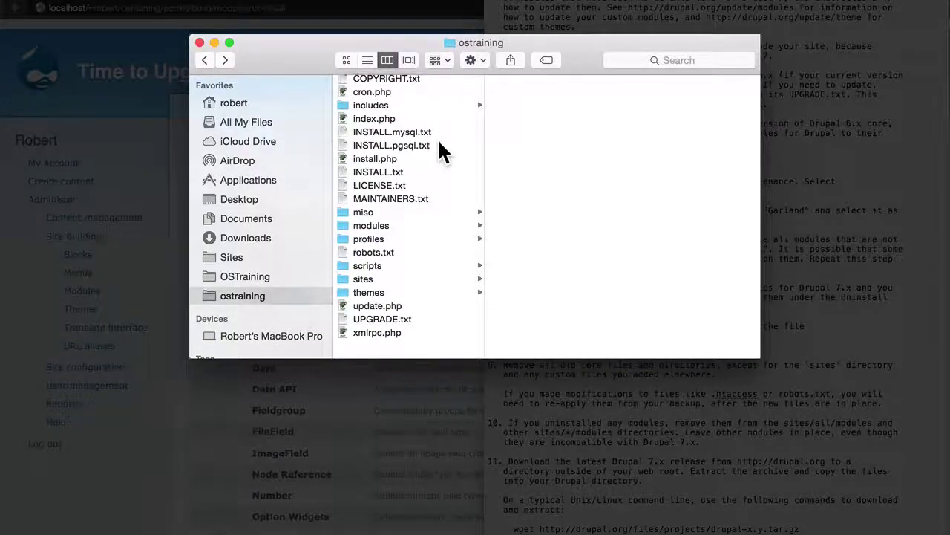
pyautogui.scroll(2, 437, 139)
pyautogui.scroll(-1, 440, 144)
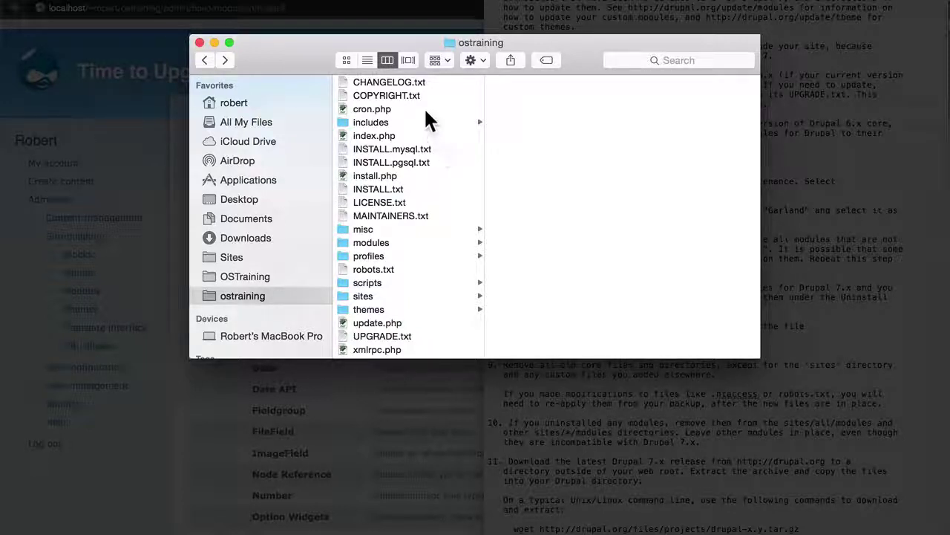
pyautogui.scroll(-1, 398, 78)
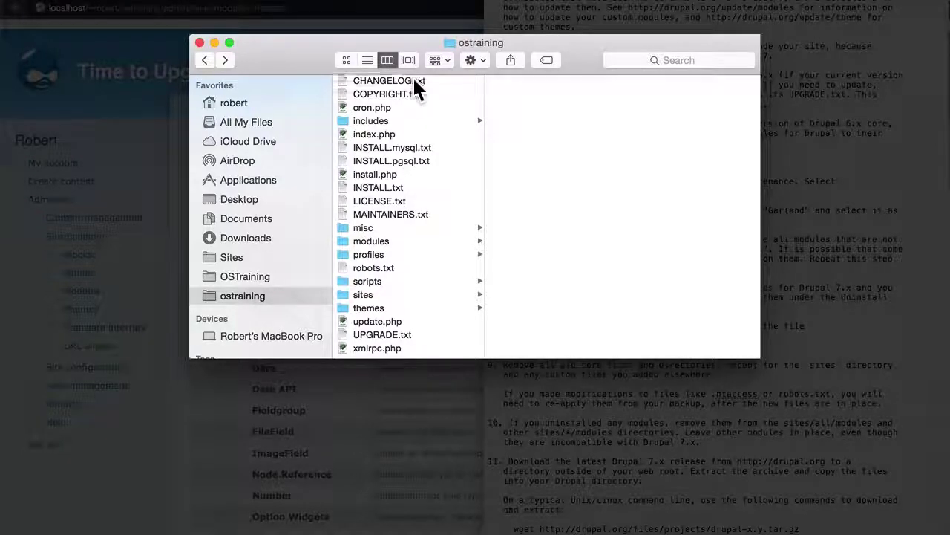
pyautogui.scroll(-1, 413, 80)
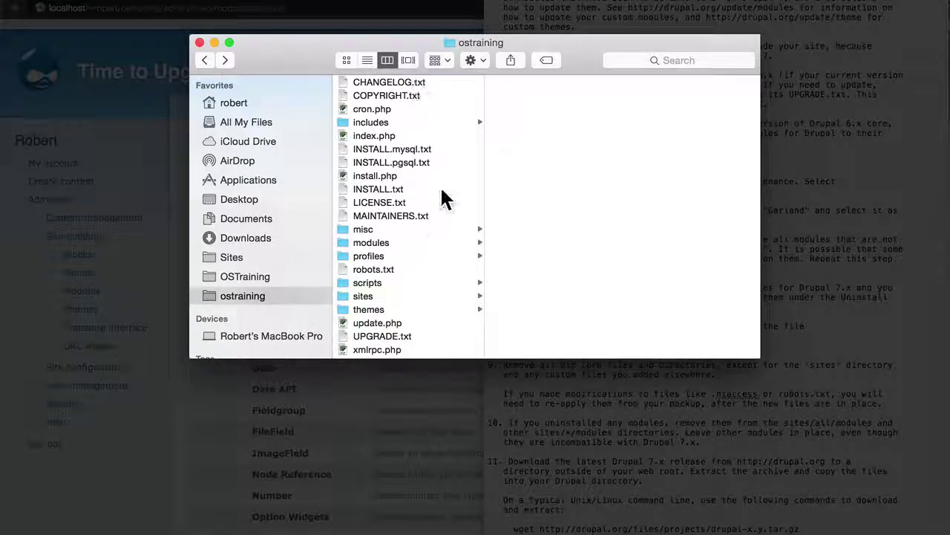
pyautogui.click(394, 296)
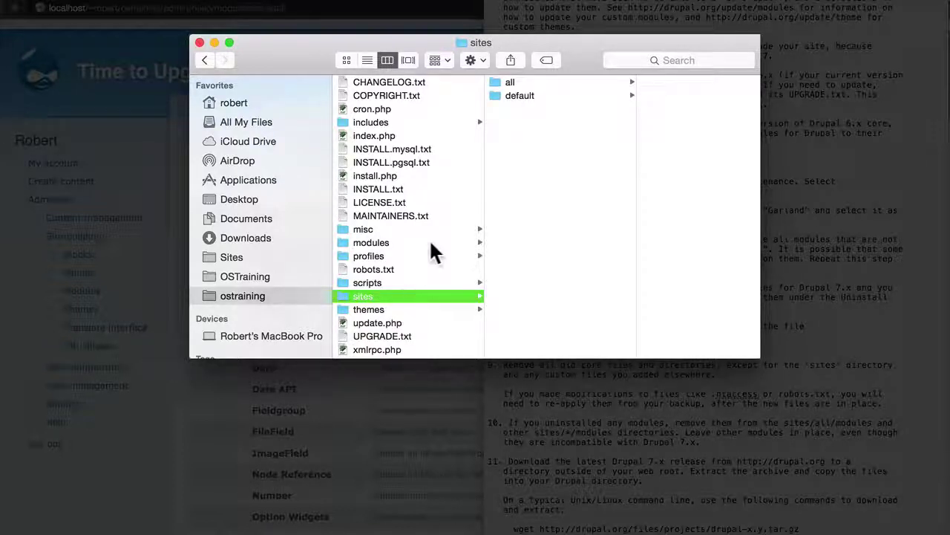
pyautogui.scroll(-1, 429, 193)
pyautogui.scroll(-1, 426, 189)
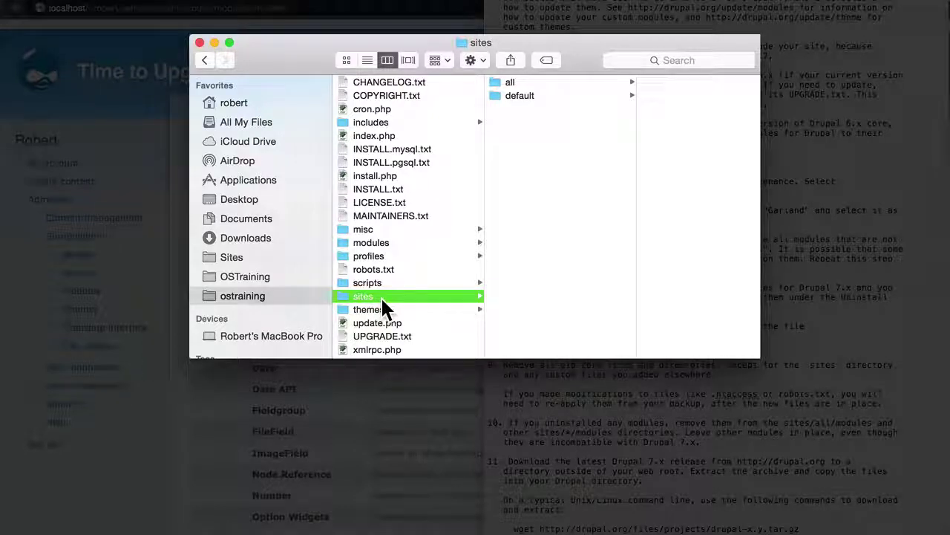
# Step: Move all old core files and folders in the ostraining folder to the Trash, keeping only the sites folder
pyautogui.click(391, 280)
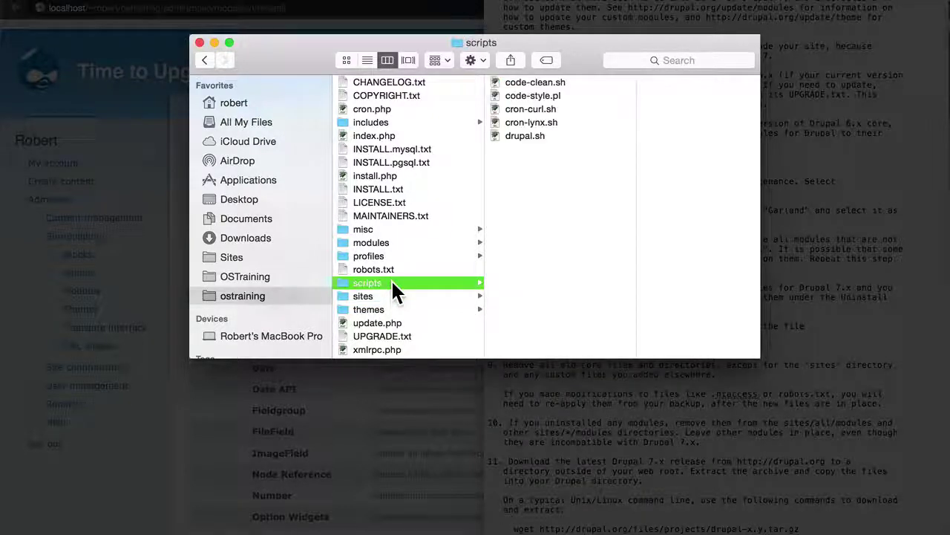
pyautogui.keyDown('shift'); pyautogui.click(406, 81); pyautogui.keyUp('shift')
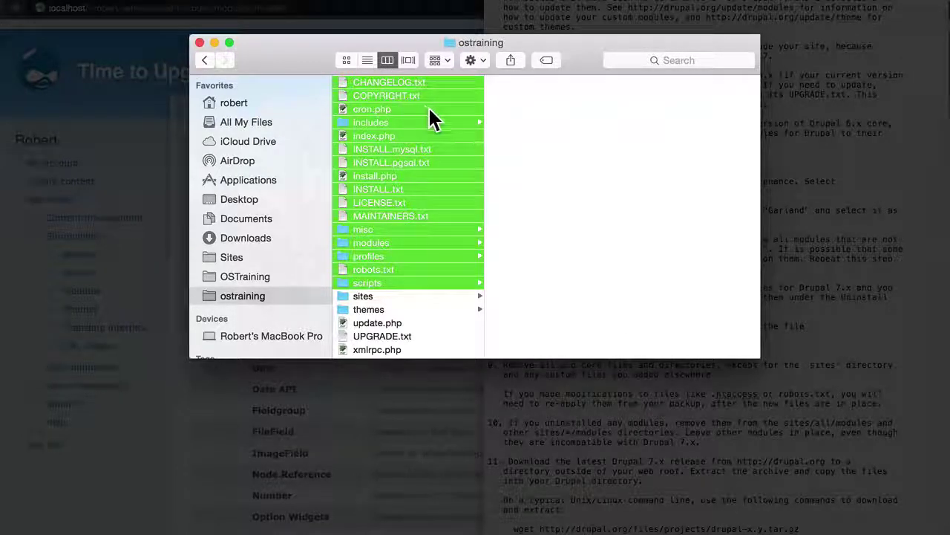
pyautogui.rightClick(430, 110)
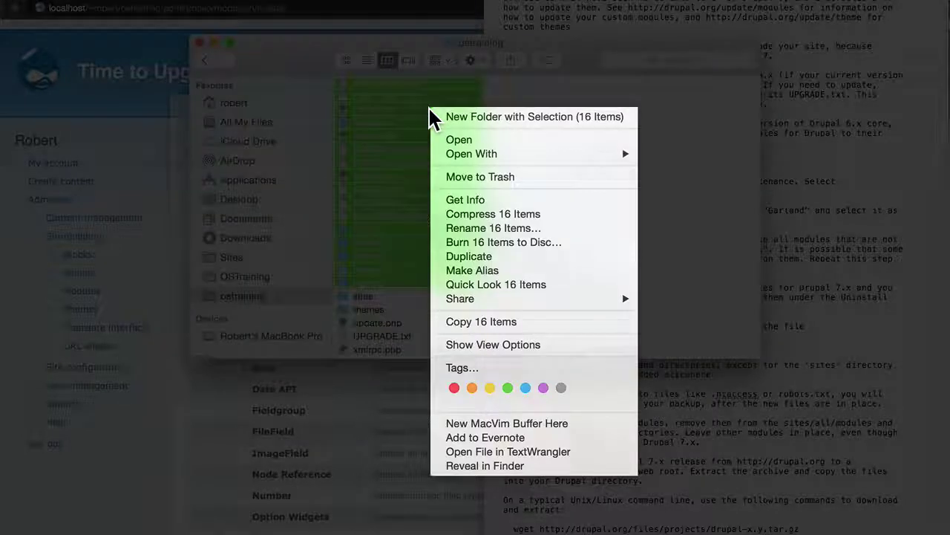
pyautogui.click(480, 177)
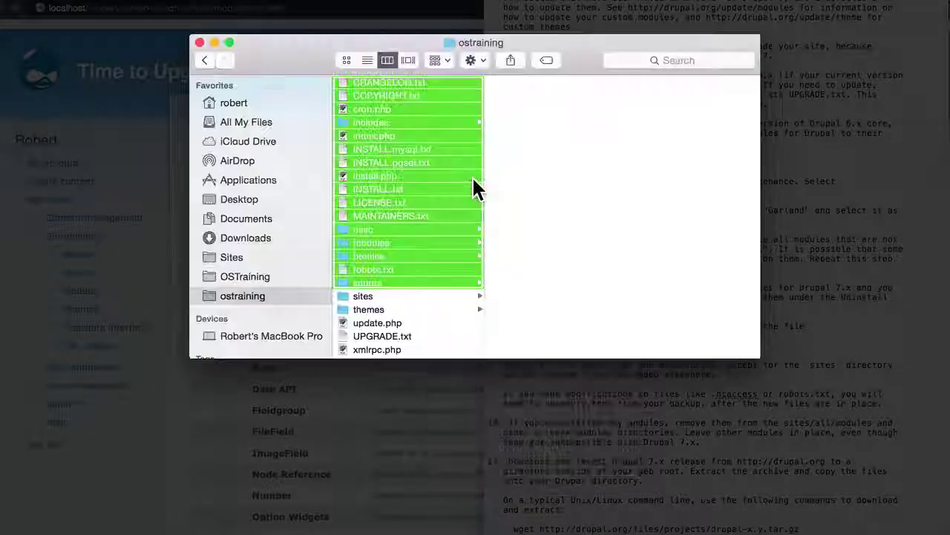
pyautogui.click(360, 94)
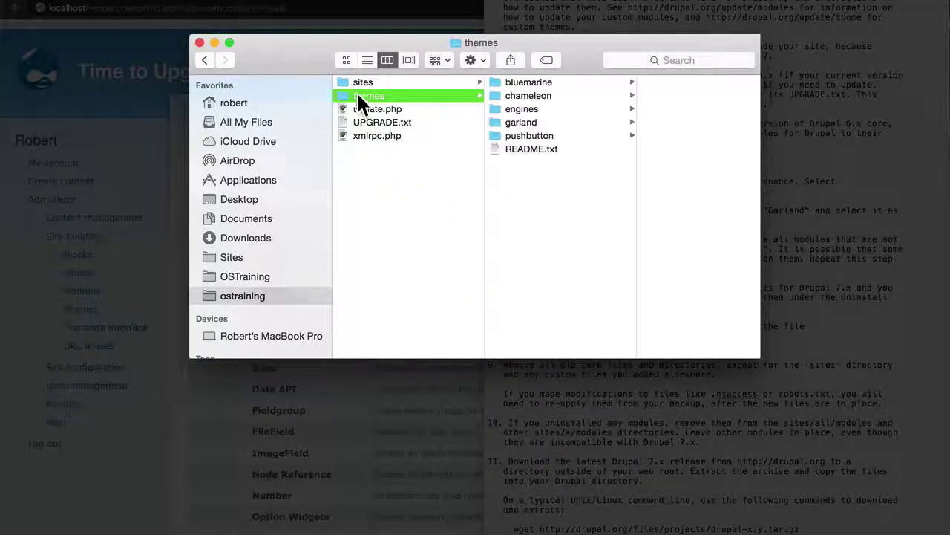
pyautogui.keyDown('shift'); pyautogui.click(359, 133); pyautogui.keyUp('shift')
pyautogui.rightClick(360, 128)
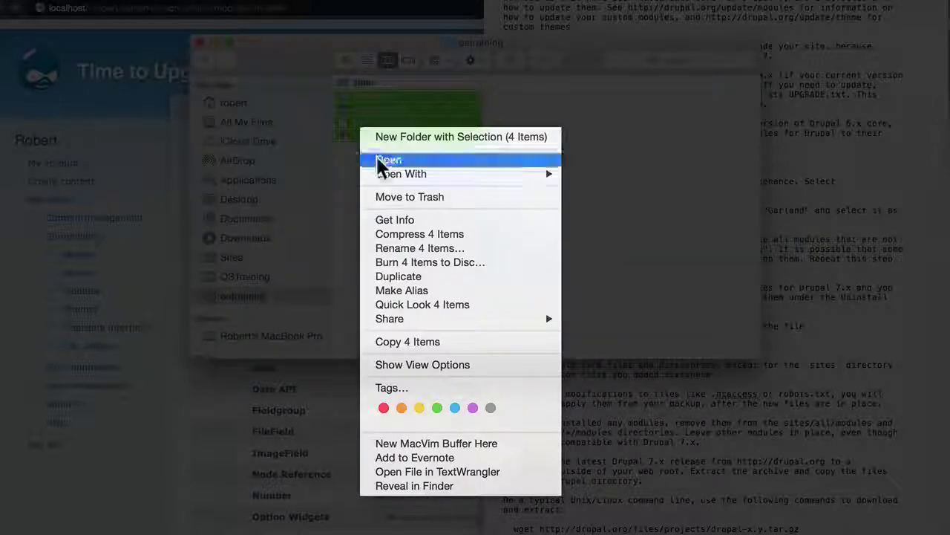
pyautogui.click(392, 196)
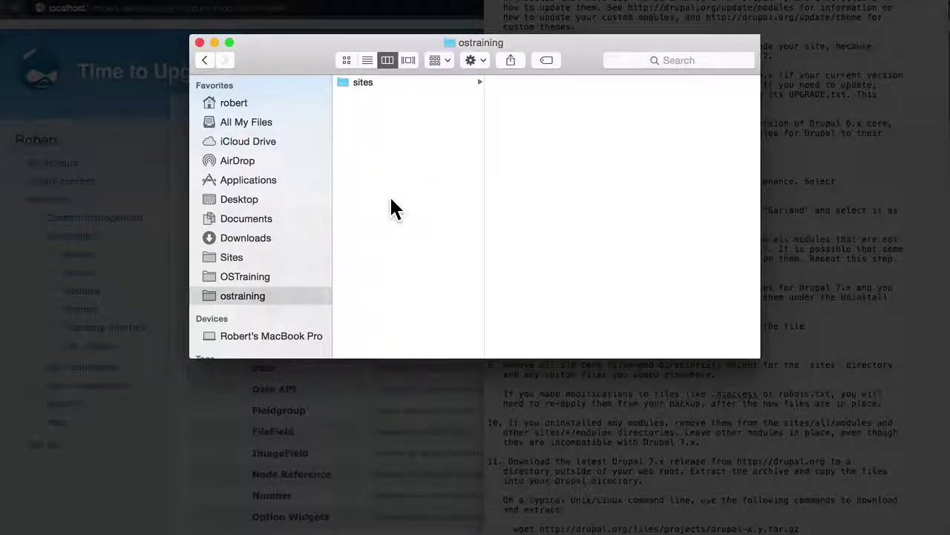
# Step: Read upgrade instruction 10 and inspect the contributed module folders in sites/all/modules
pyautogui.click(823, 170)
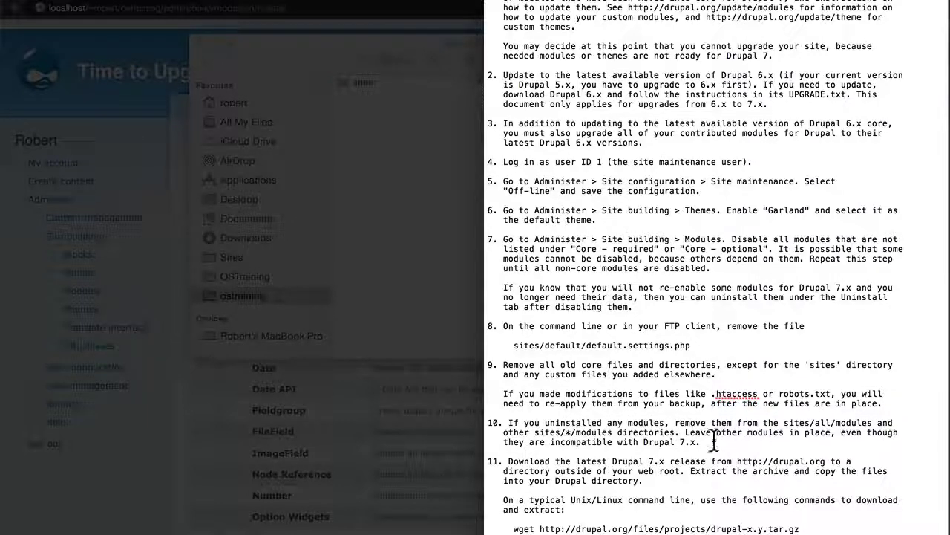
pyautogui.click(389, 94)
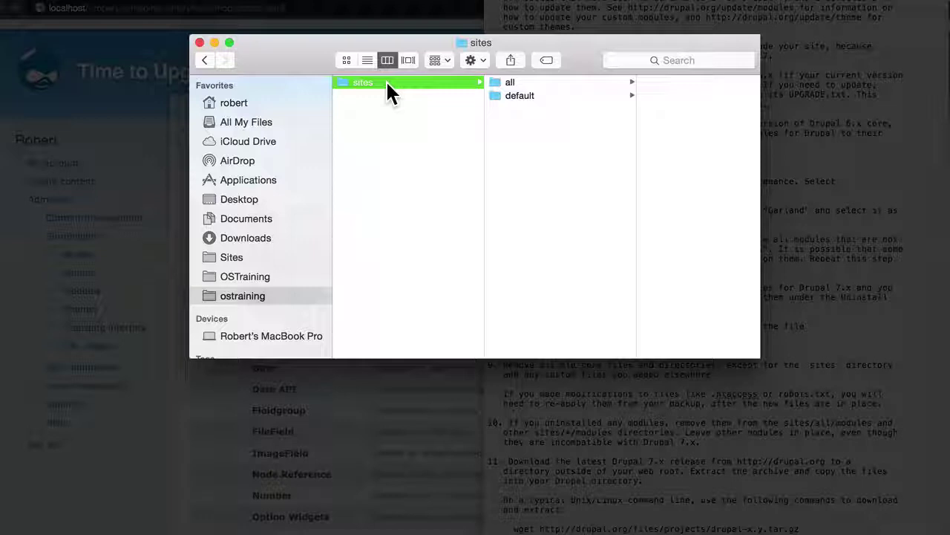
pyautogui.click(511, 83)
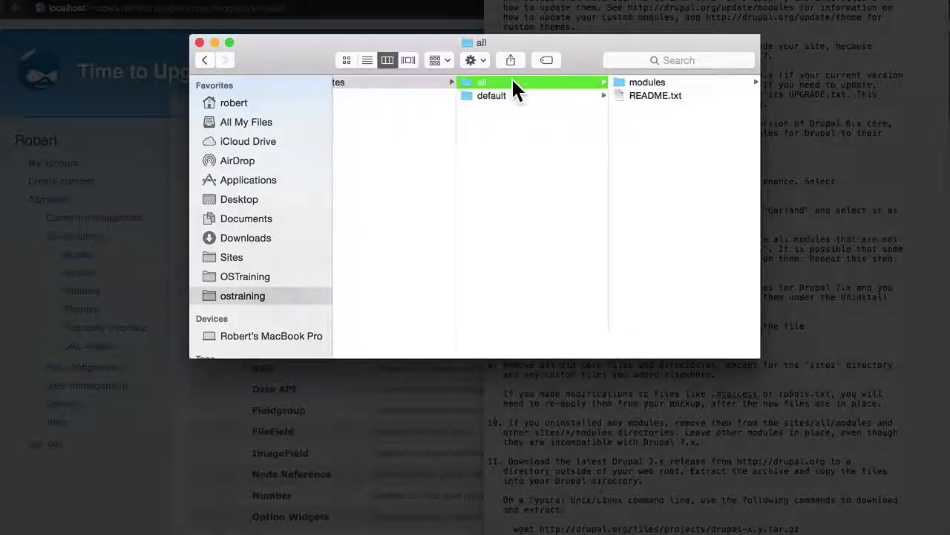
pyautogui.click(621, 82)
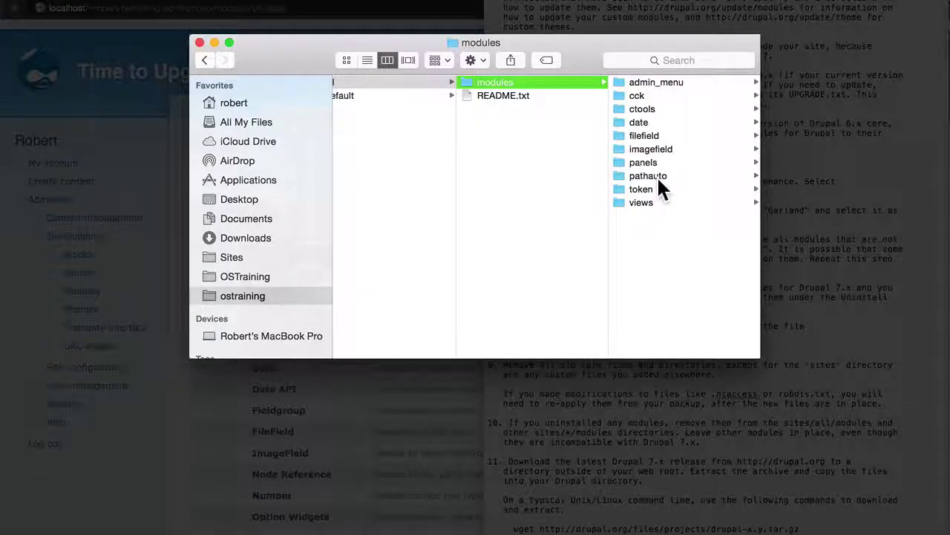
# Step: Read upgrade instruction 11, check the Desktop for the extracted Drupal 7 release, and return to the ostraining folder
pyautogui.click(809, 427)
pyautogui.scroll(-3, 553, 404)
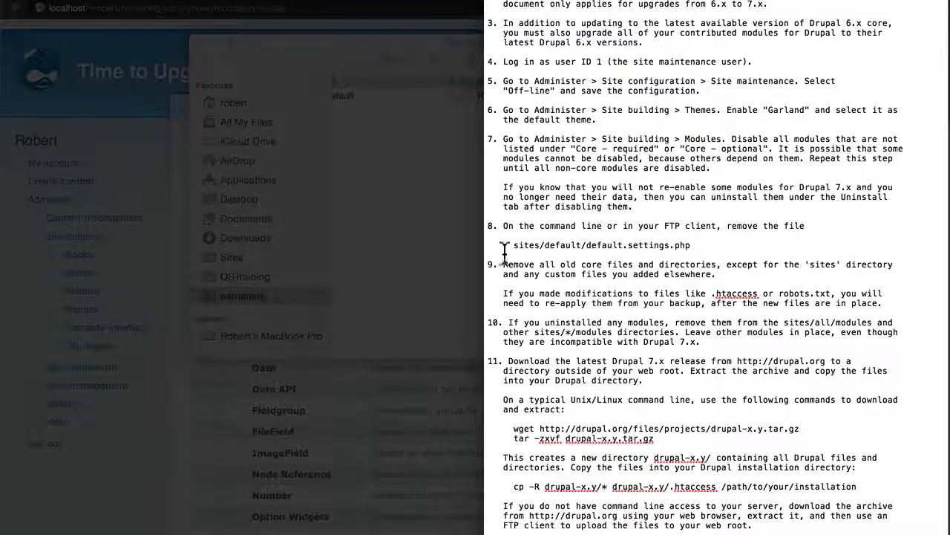
pyautogui.click(244, 200)
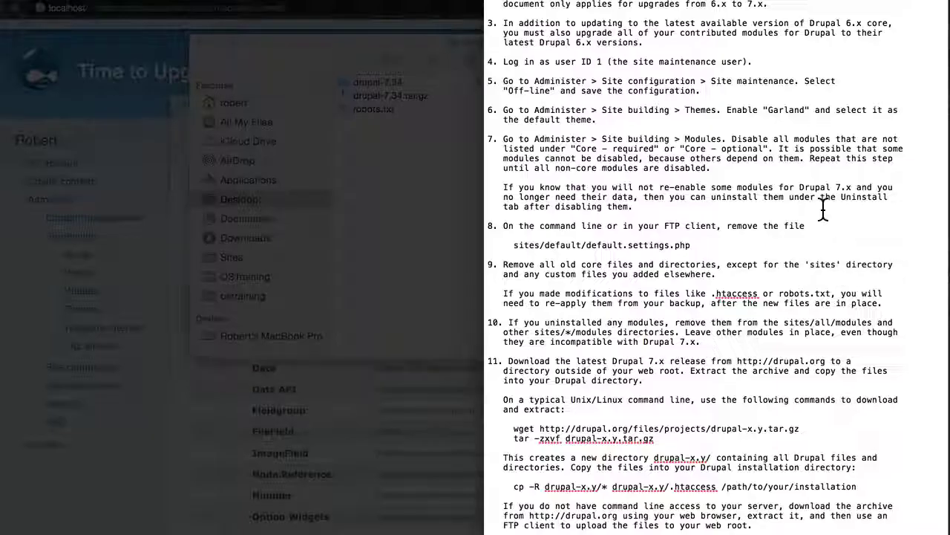
pyautogui.click(770, 65)
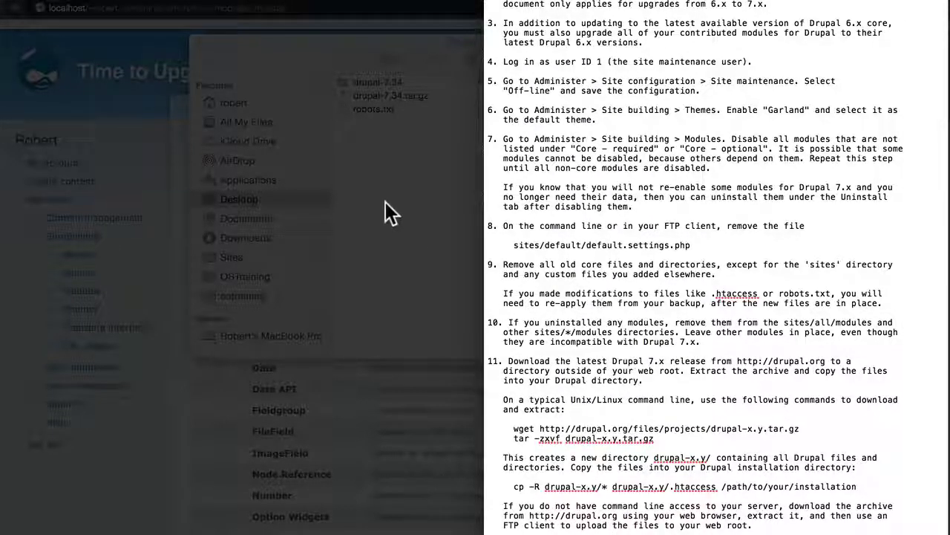
pyautogui.click(235, 295)
pyautogui.click(234, 295)
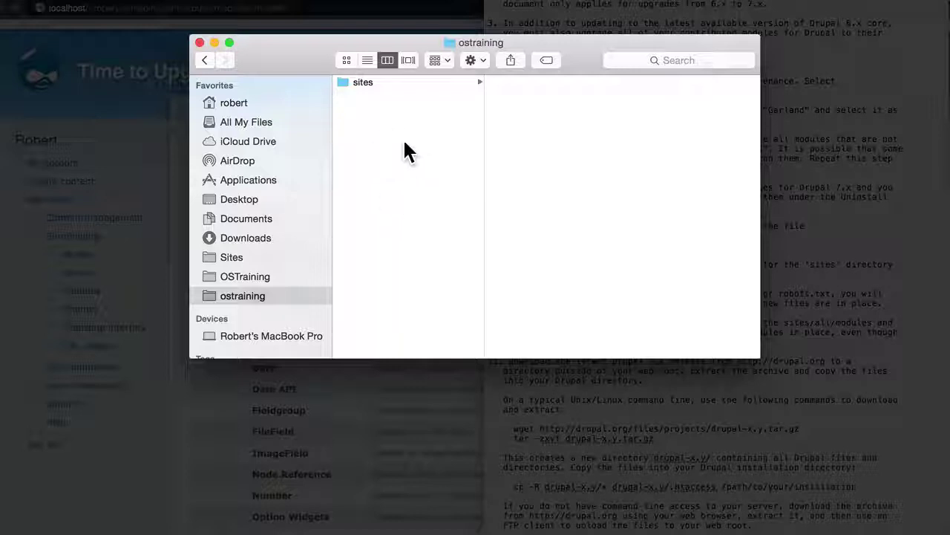
pyautogui.click(848, 383)
pyautogui.click(433, 229)
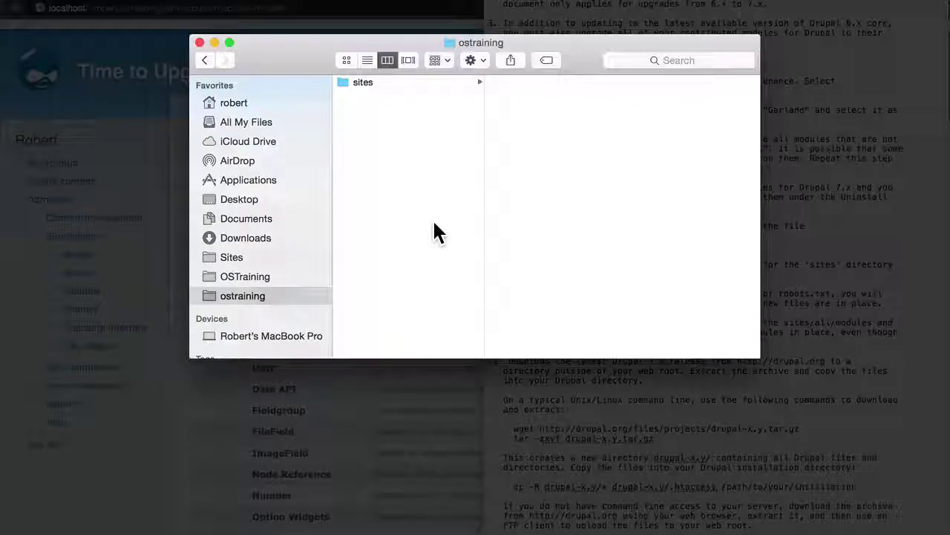
# Step: Copy all files and folders except sites from the drupal-7.34 folder on the Desktop
pyautogui.click(236, 197)
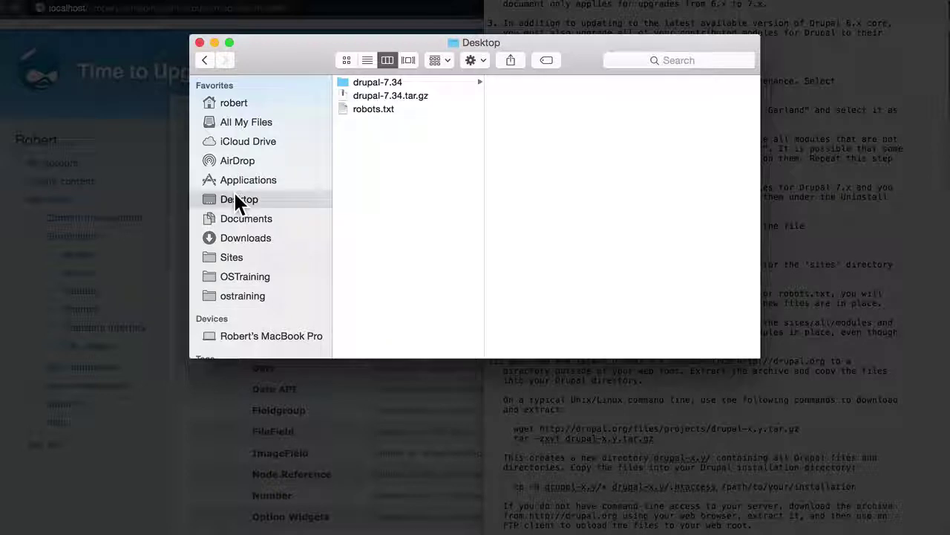
pyautogui.click(362, 84)
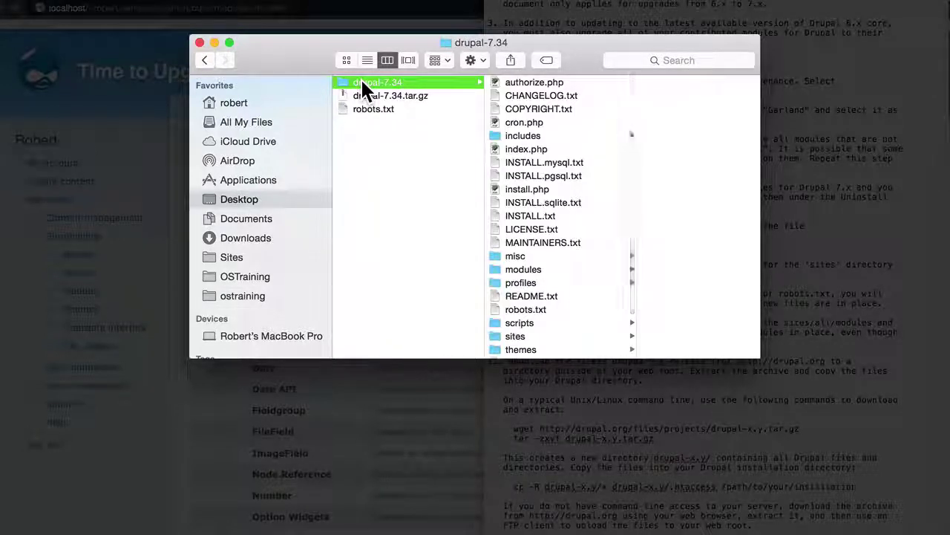
pyautogui.click(526, 80)
pyautogui.scroll(-2, 515, 130)
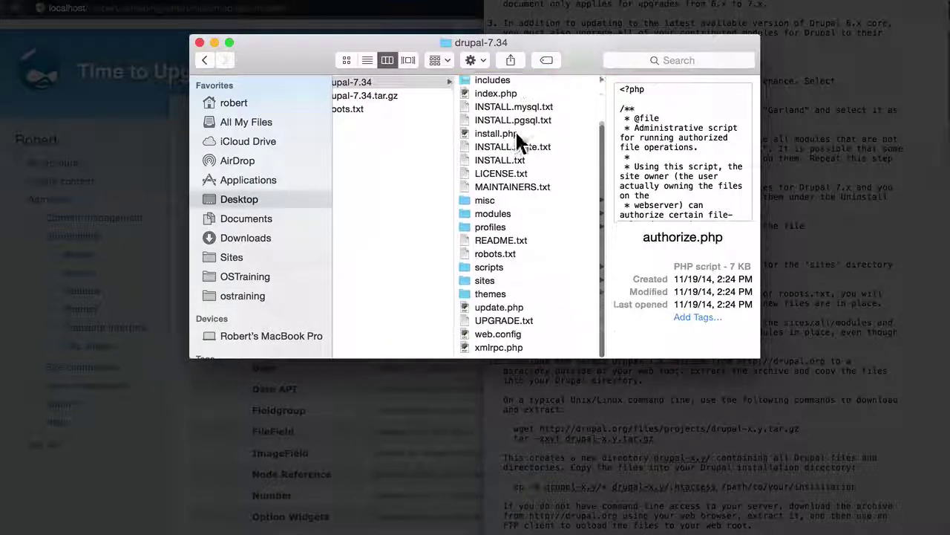
pyautogui.keyDown('shift'); pyautogui.click(499, 353); pyautogui.keyUp('shift')
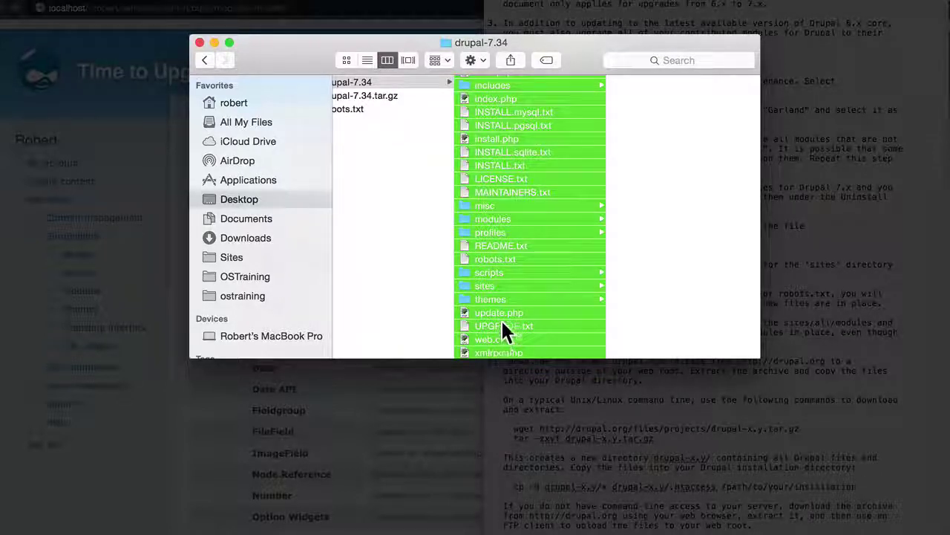
pyautogui.keyDown('super'); pyautogui.click(499, 286); pyautogui.keyUp('super')
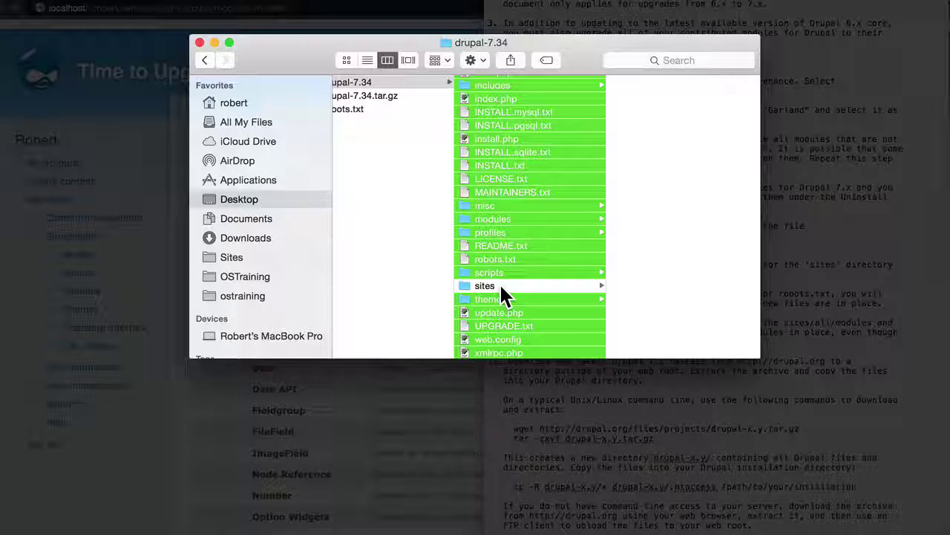
pyautogui.rightClick(520, 271)
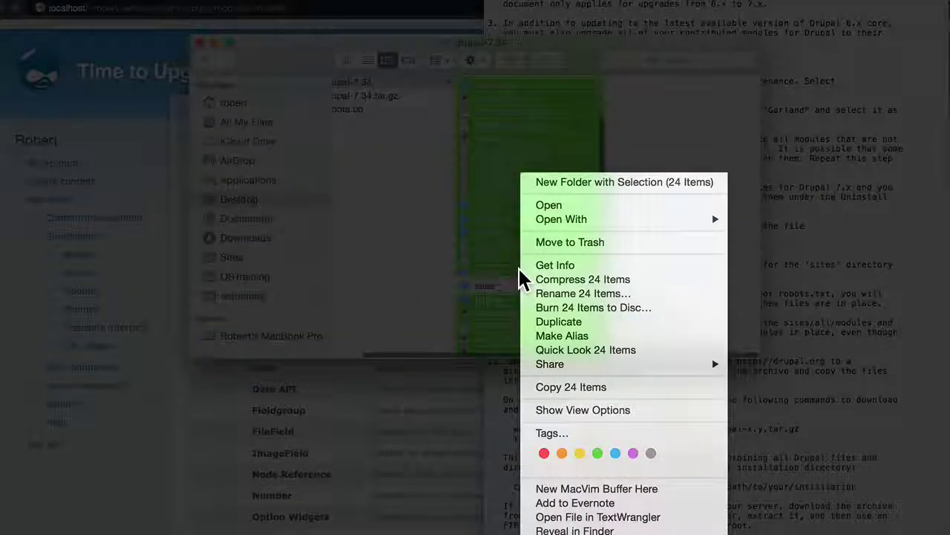
pyautogui.click(571, 387)
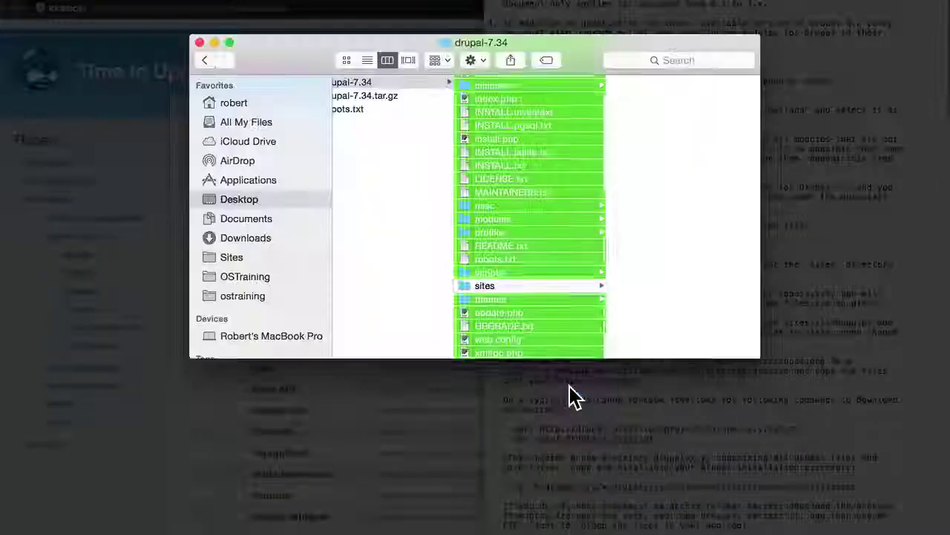
# Step: Paste the copied Drupal 7.34 core items into the ostraining folder and look over the resulting file list
pyautogui.click(273, 298)
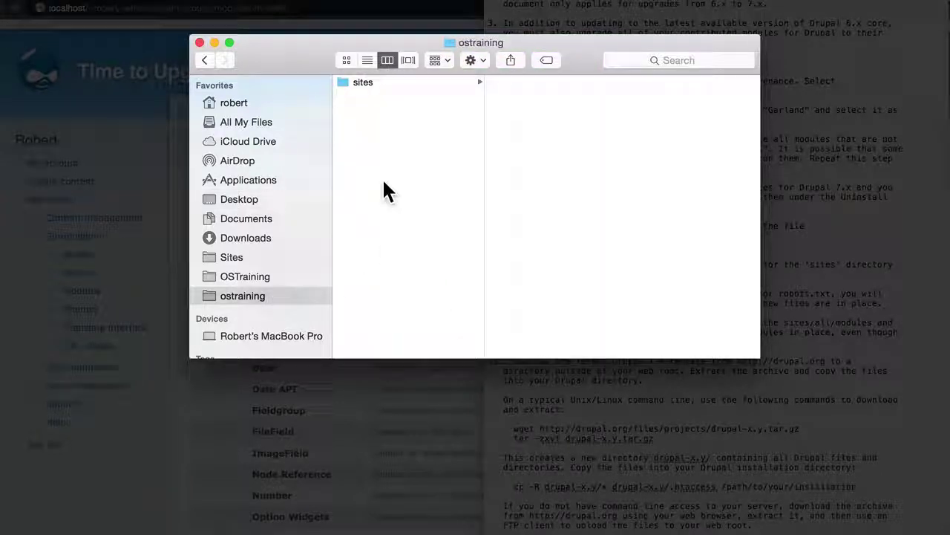
pyautogui.rightClick(363, 124)
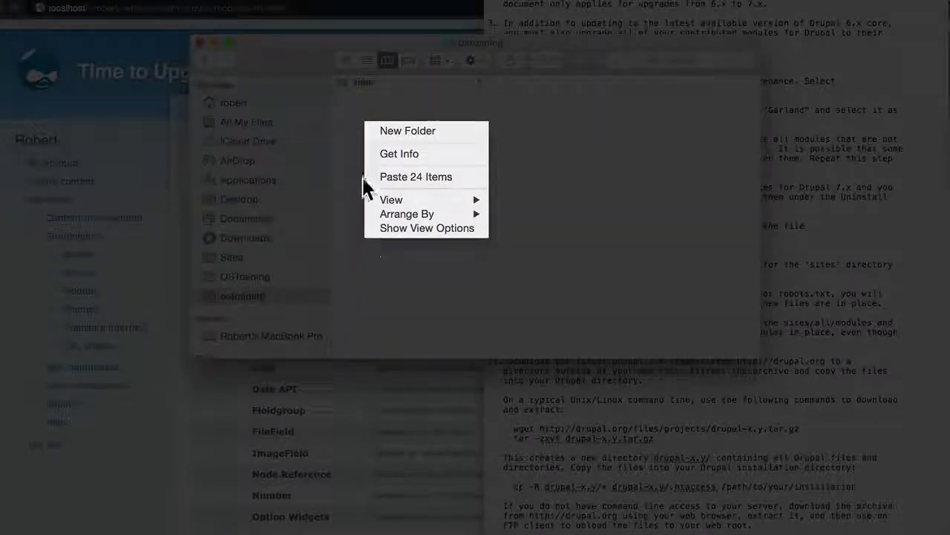
pyautogui.click(388, 177)
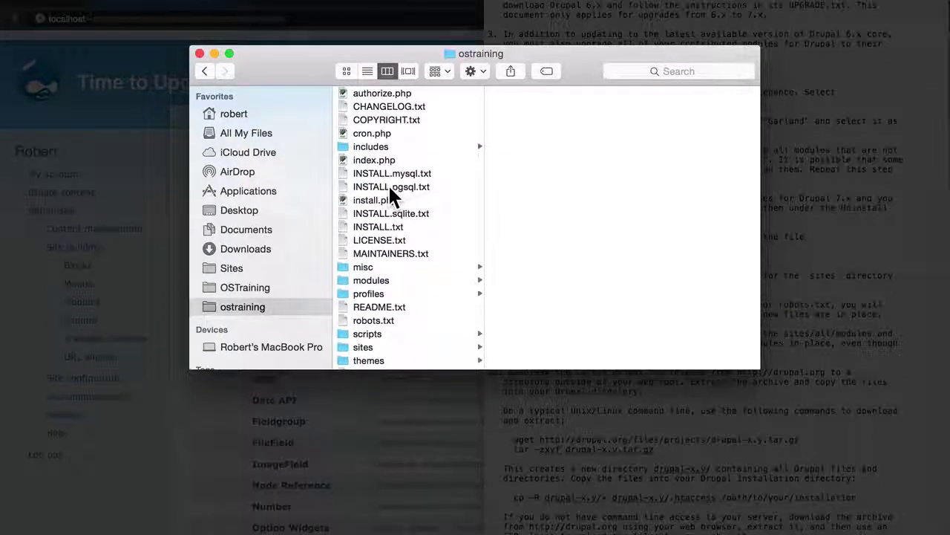
pyautogui.scroll(-2, 394, 158)
pyautogui.scroll(2, 394, 158)
pyautogui.scroll(-3, 394, 158)
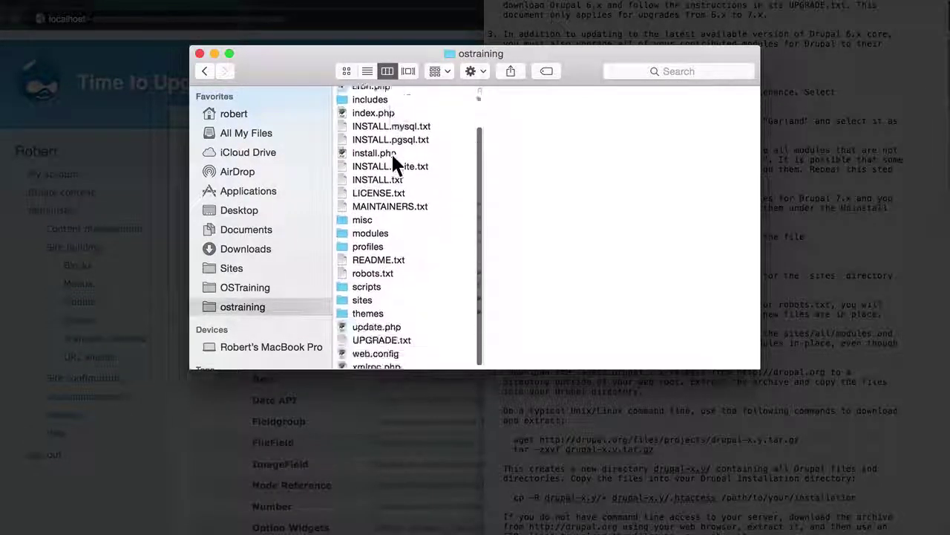
pyautogui.scroll(2, 393, 158)
pyautogui.scroll(-3, 393, 158)
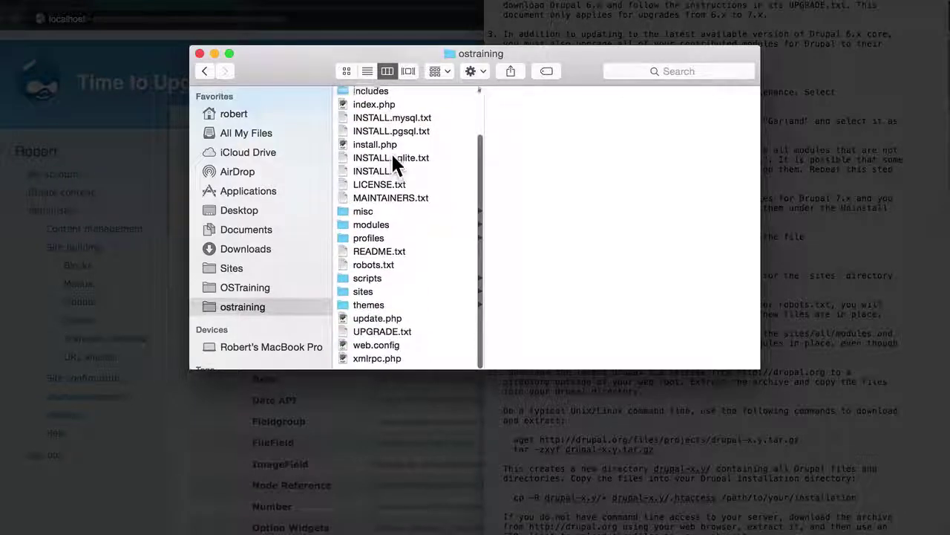